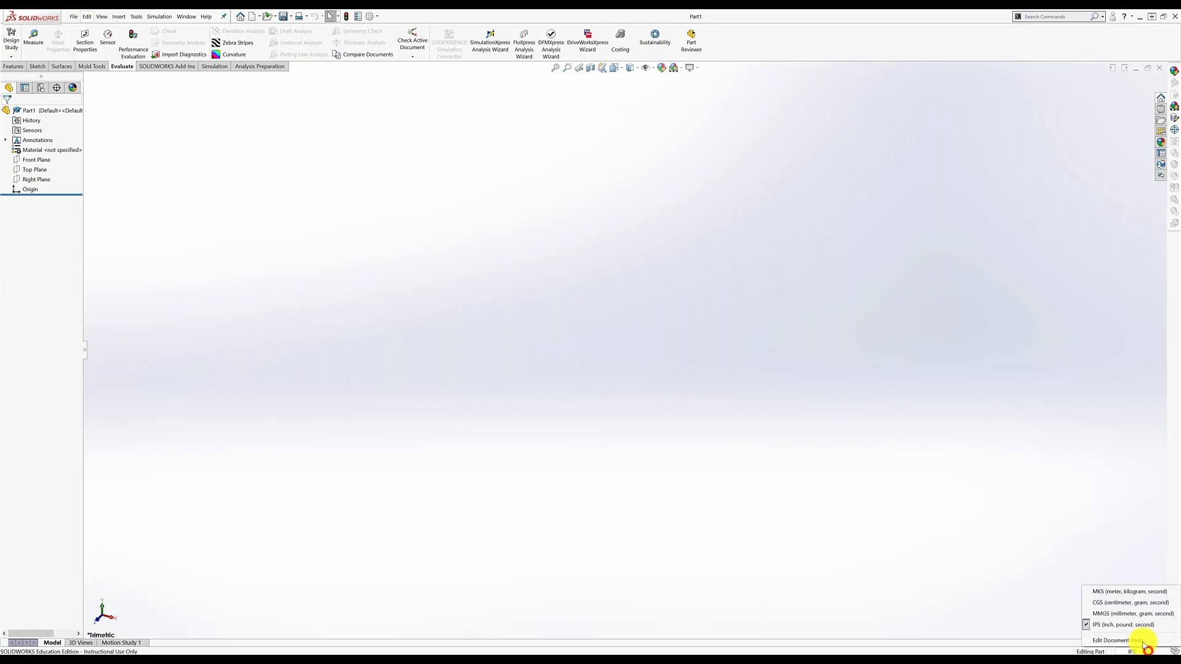
# - Switch the part to MMGS units and show the Front, Top and Right planes
pyautogui.click(1121, 614)
pyautogui.click(654, 68)
pyautogui.click(659, 90)
# - Save the part under the new name SM1_example_cut
pyautogui.click(74, 17)
pyautogui.click(93, 128)
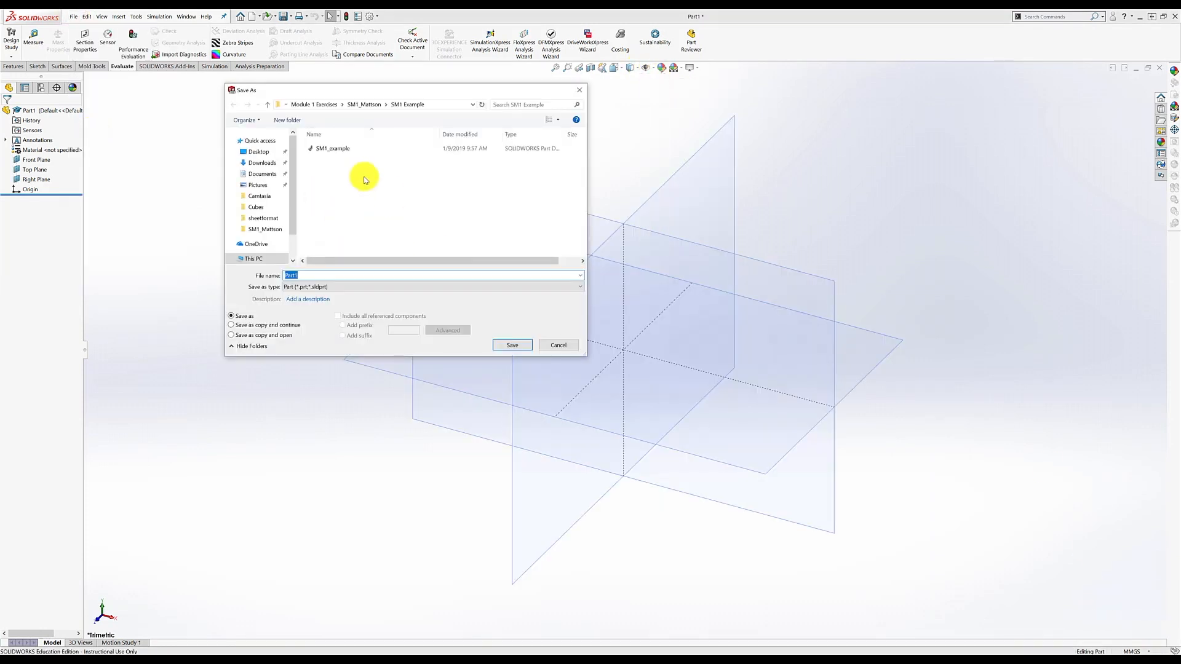
pyautogui.click(343, 149)
pyautogui.click(328, 275)
pyautogui.write('_cut')
pyautogui.press('Return')
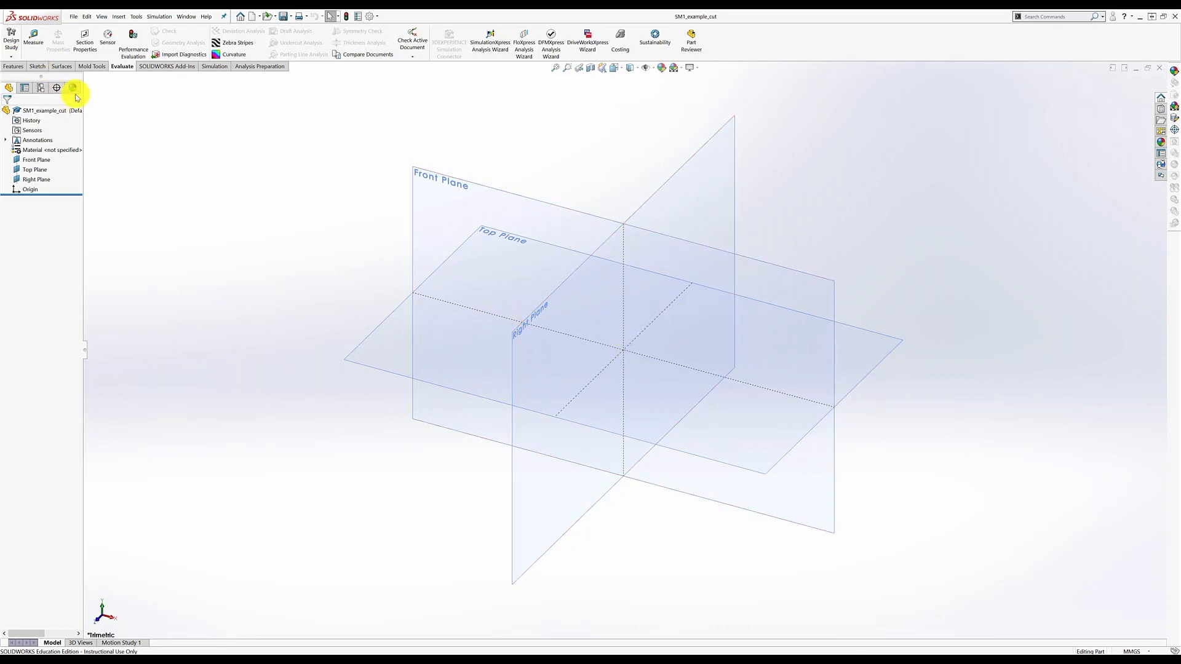
# - Start an extruded base on the Top Plane and draw a corner rectangle from the origin
pyautogui.click(14, 66)
pyautogui.click(13, 42)
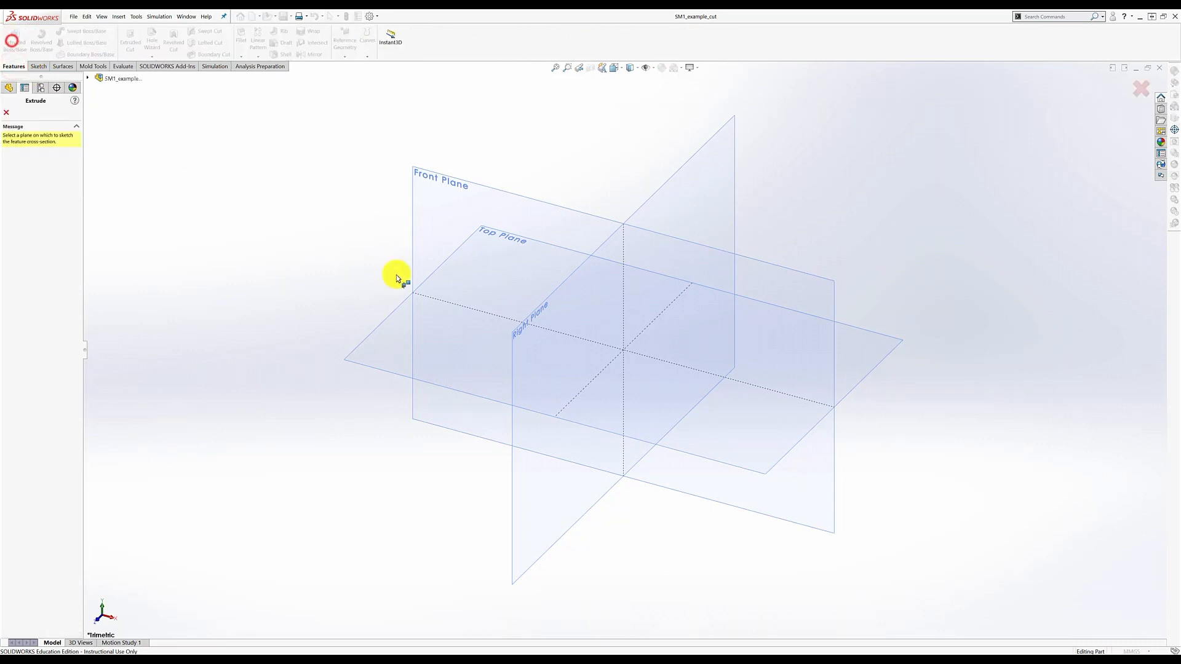
pyautogui.click(378, 372)
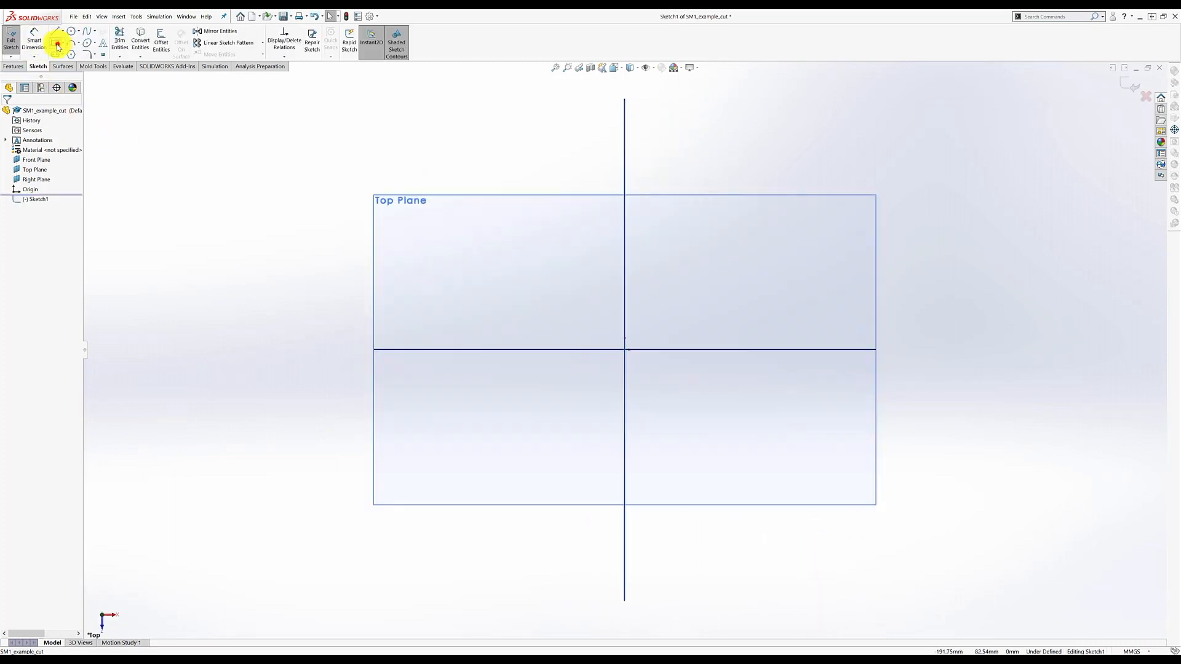
pyautogui.click(57, 44)
pyautogui.click(624, 350)
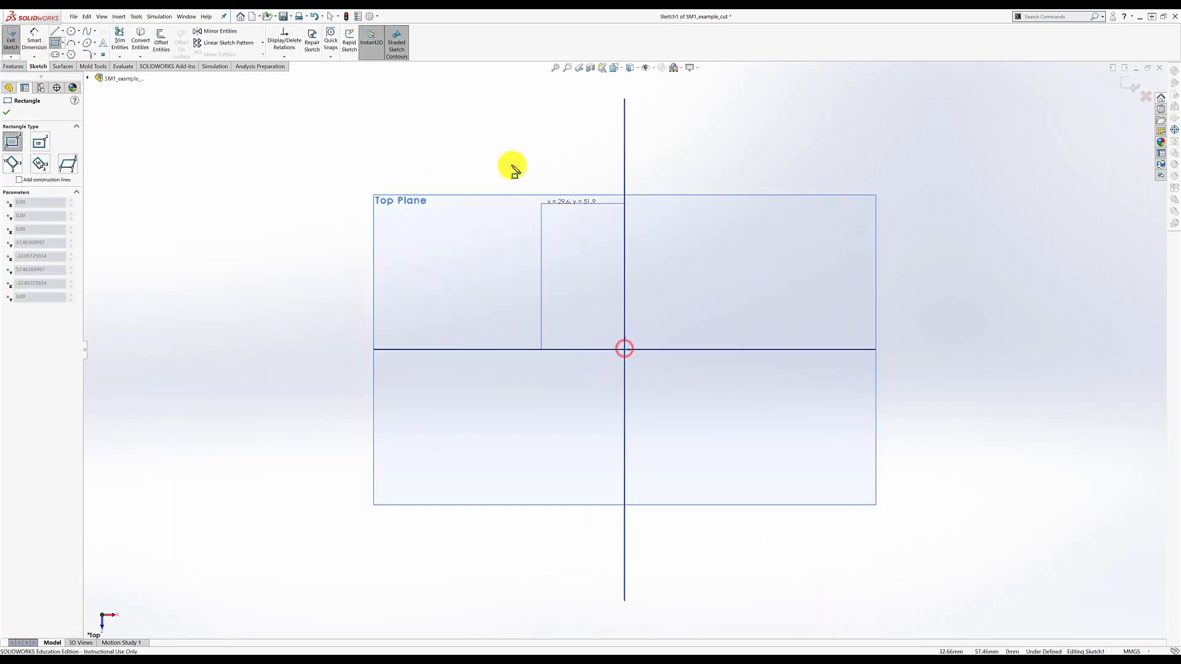
pyautogui.click(469, 144)
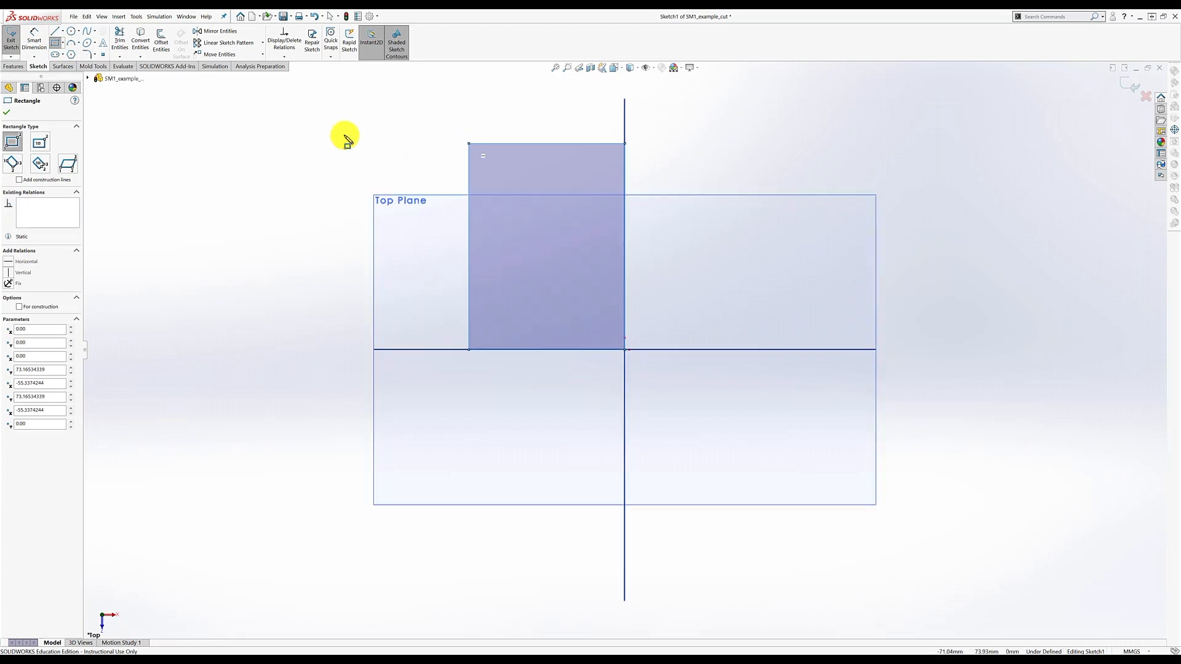
# - Dimension the rectangle 4 high and 3 wide, then exit the sketch to preview the extrusion
pyautogui.click(34, 40)
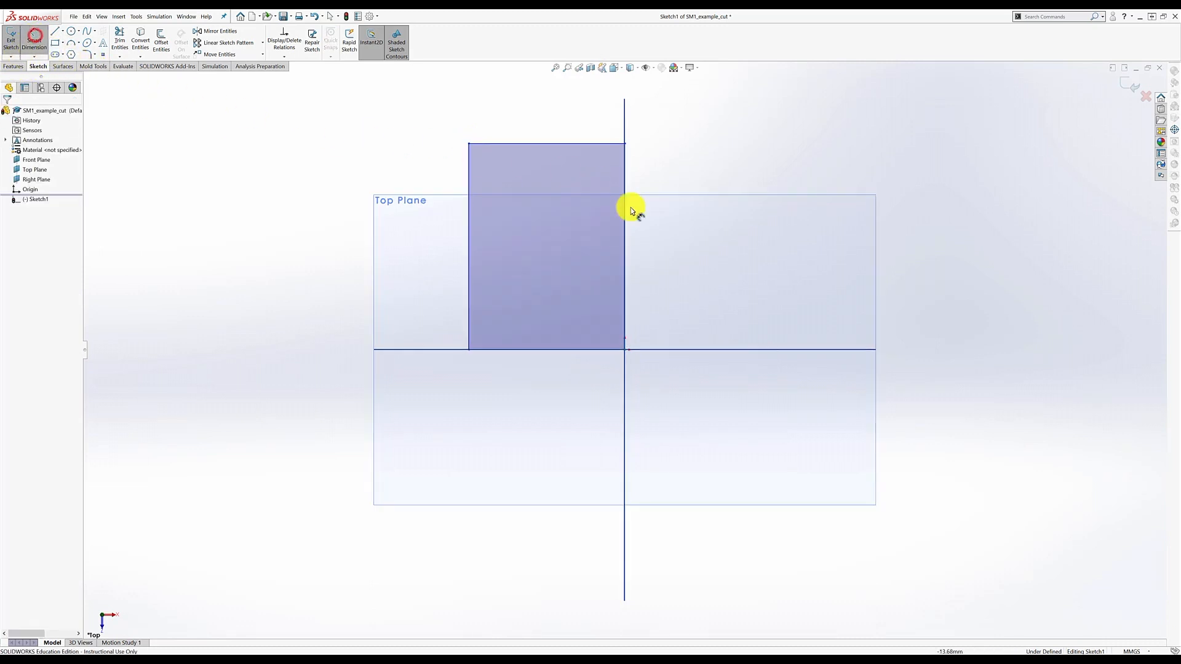
pyautogui.click(641, 279)
pyautogui.click(686, 242)
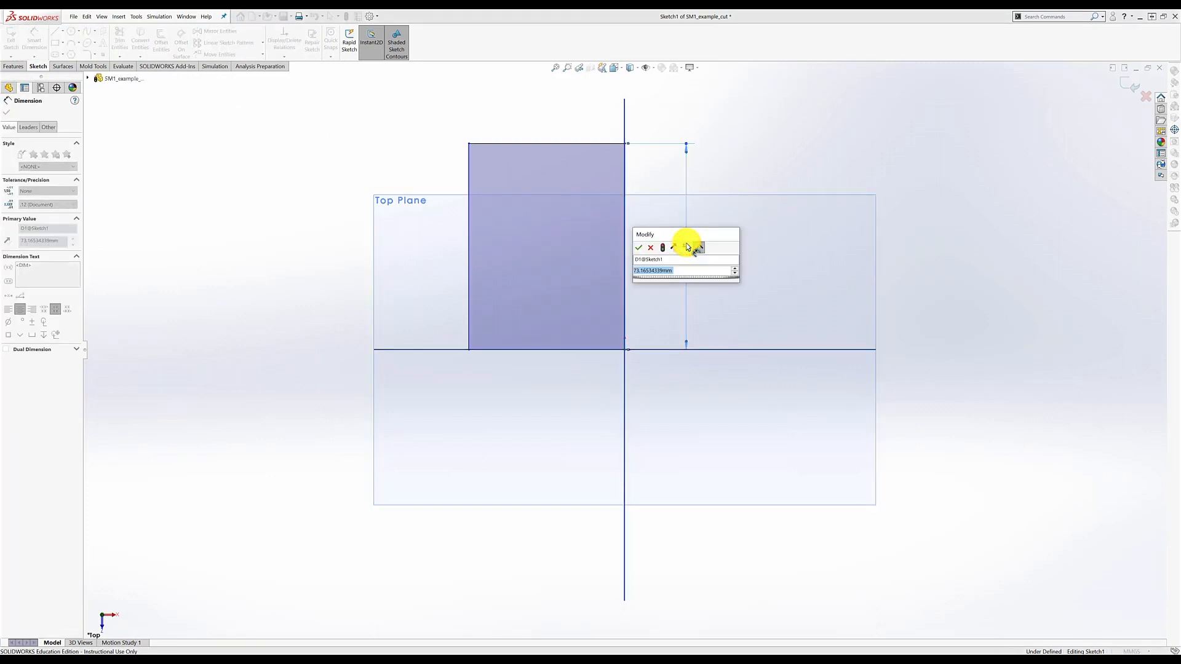
pyautogui.write('4')
pyautogui.press('Return')
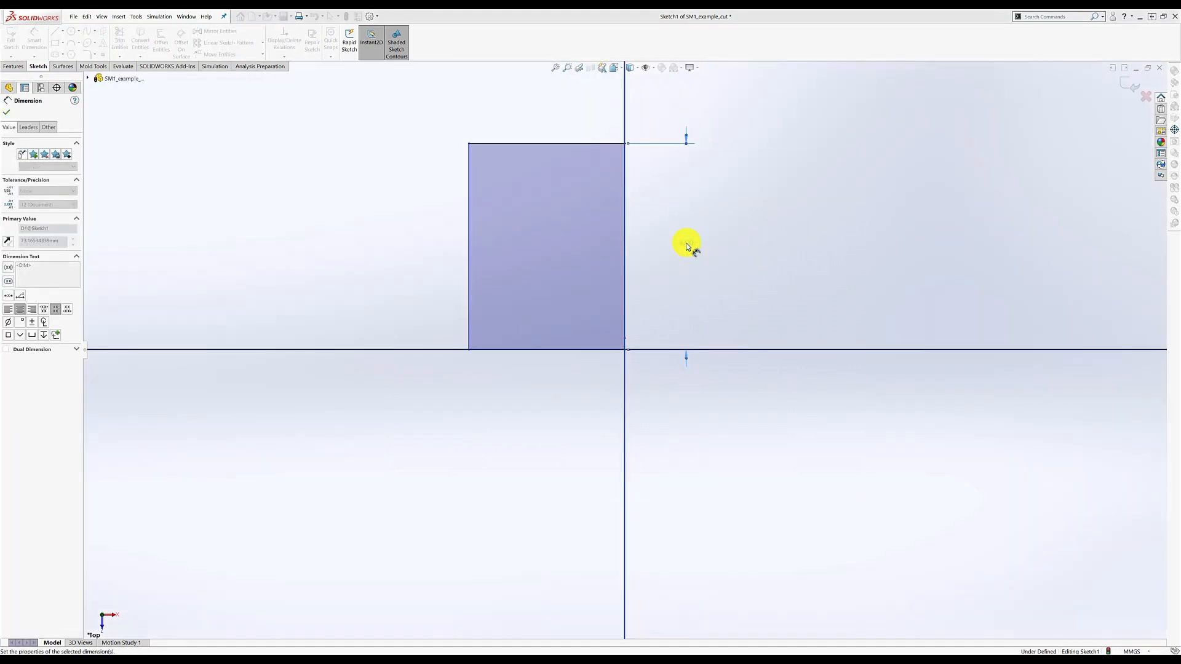
pyautogui.click(546, 413)
pyautogui.write('3')
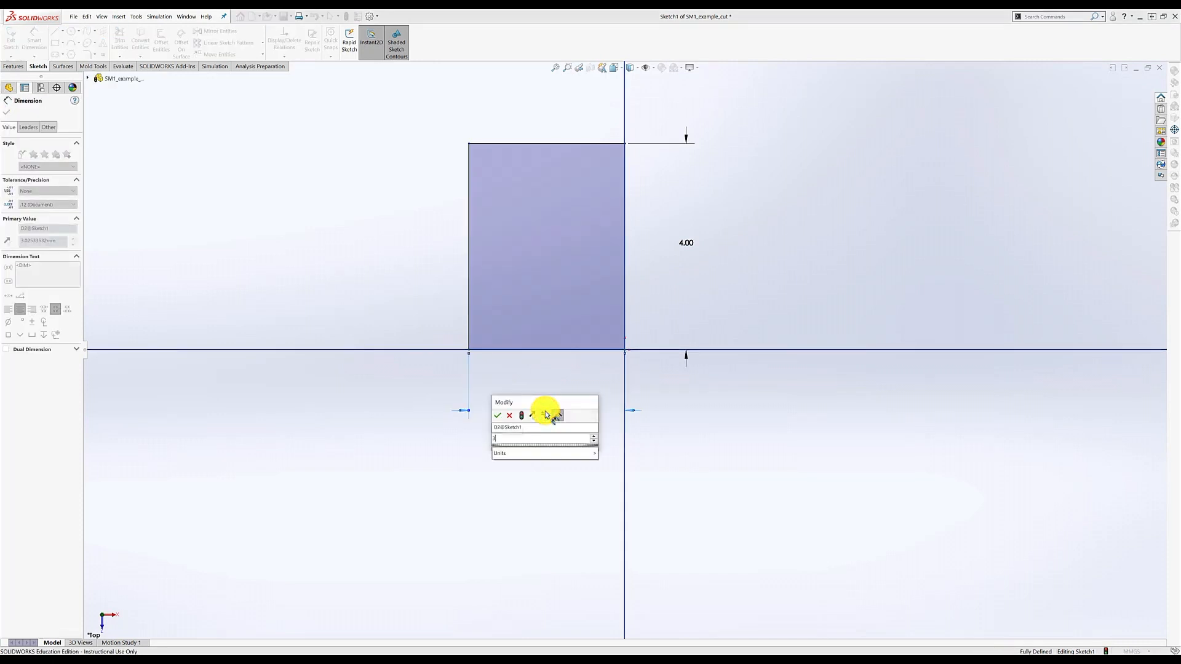
pyautogui.press('Return')
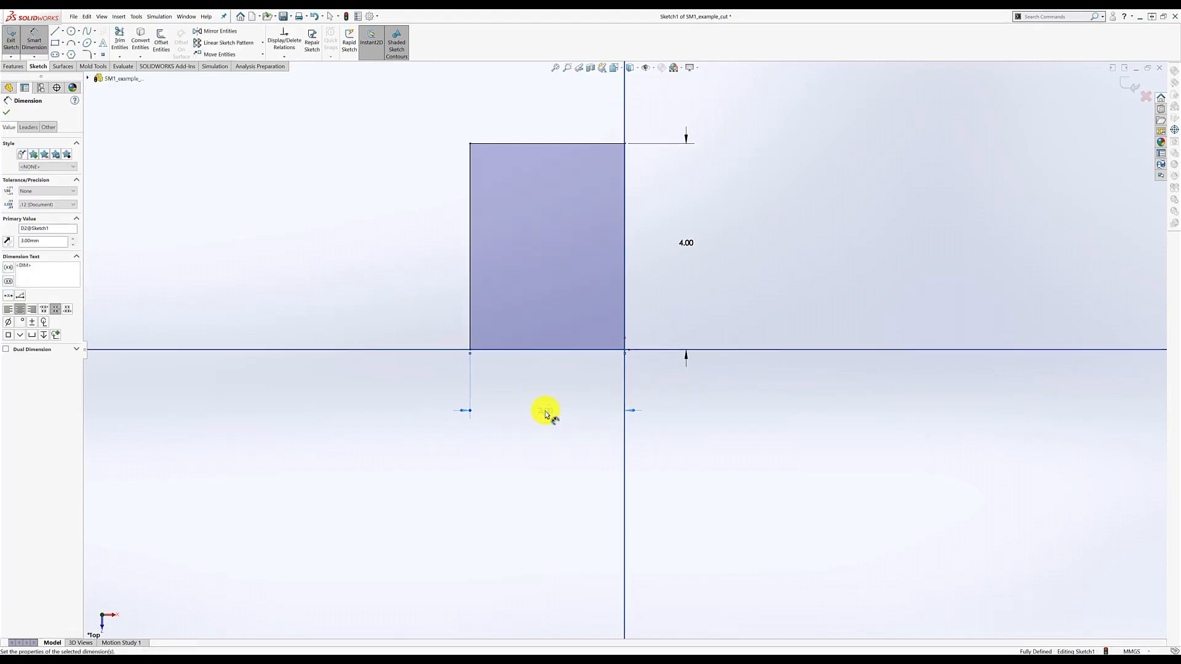
pyautogui.click(1130, 85)
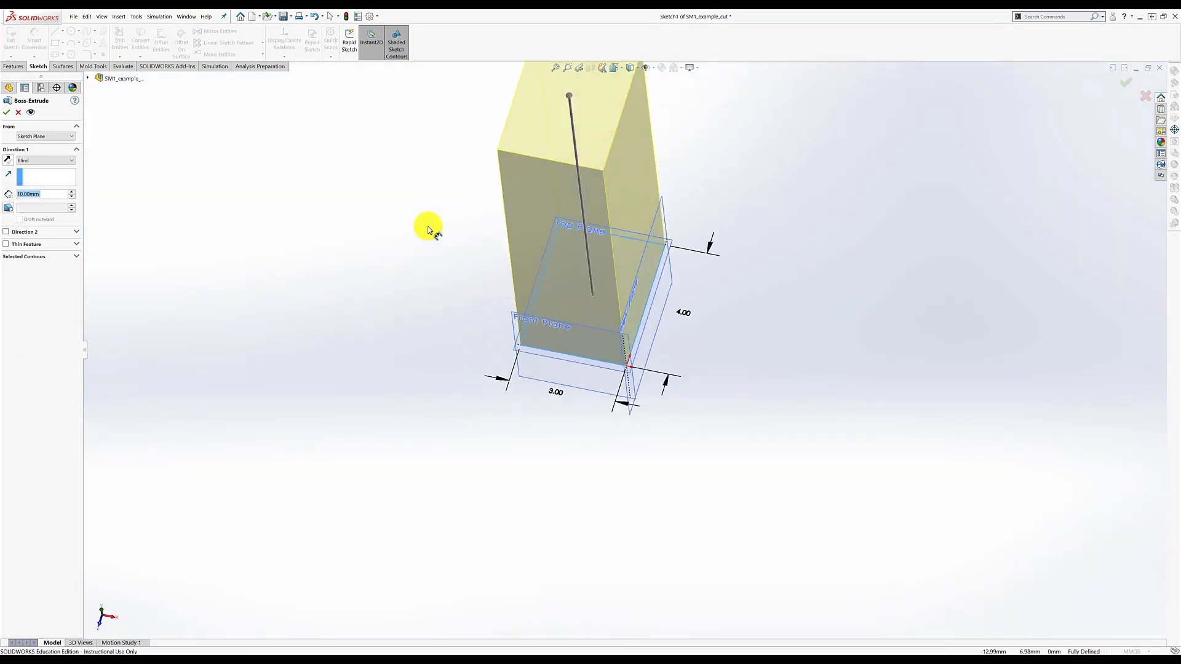
# - Set the Blind extrusion depth to 3 mm and accept Boss-Extrude1
pyautogui.write('3')
pyautogui.press('Return')
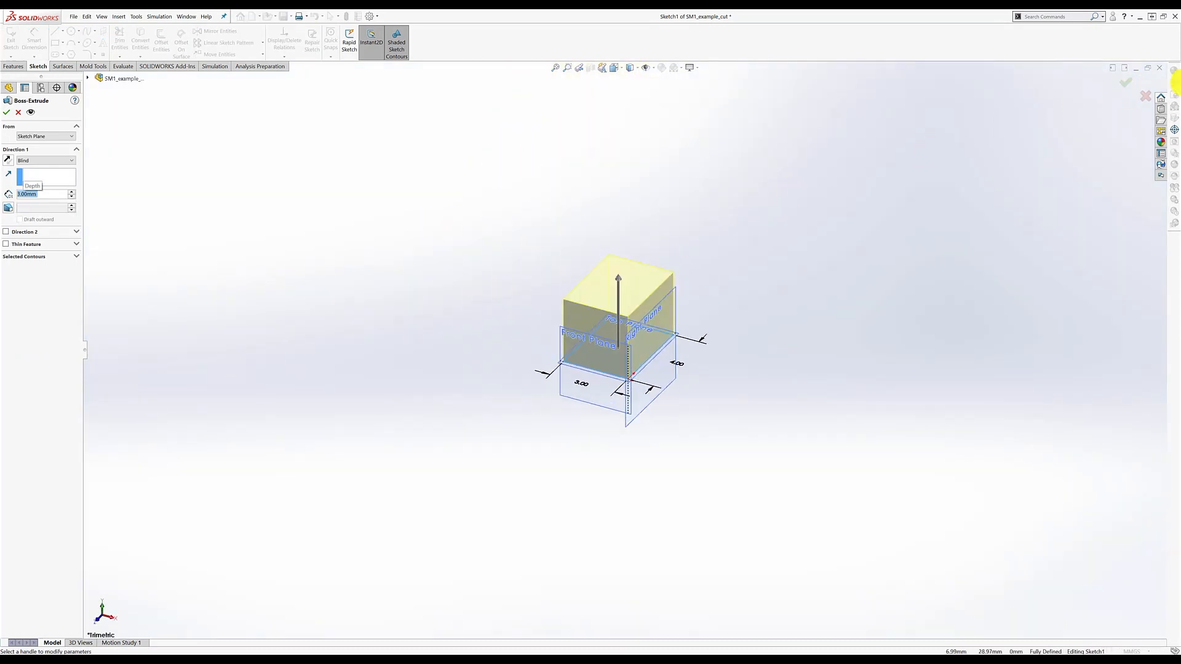
pyautogui.click(1125, 82)
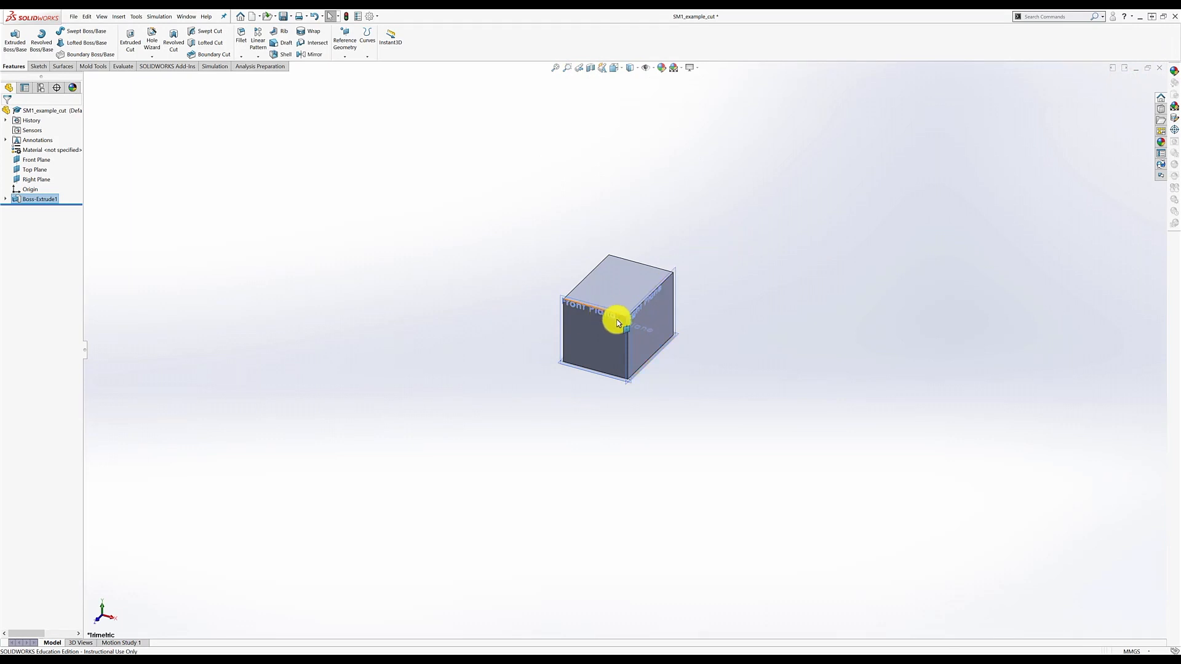
pyautogui.scroll(-5, 665, 321)
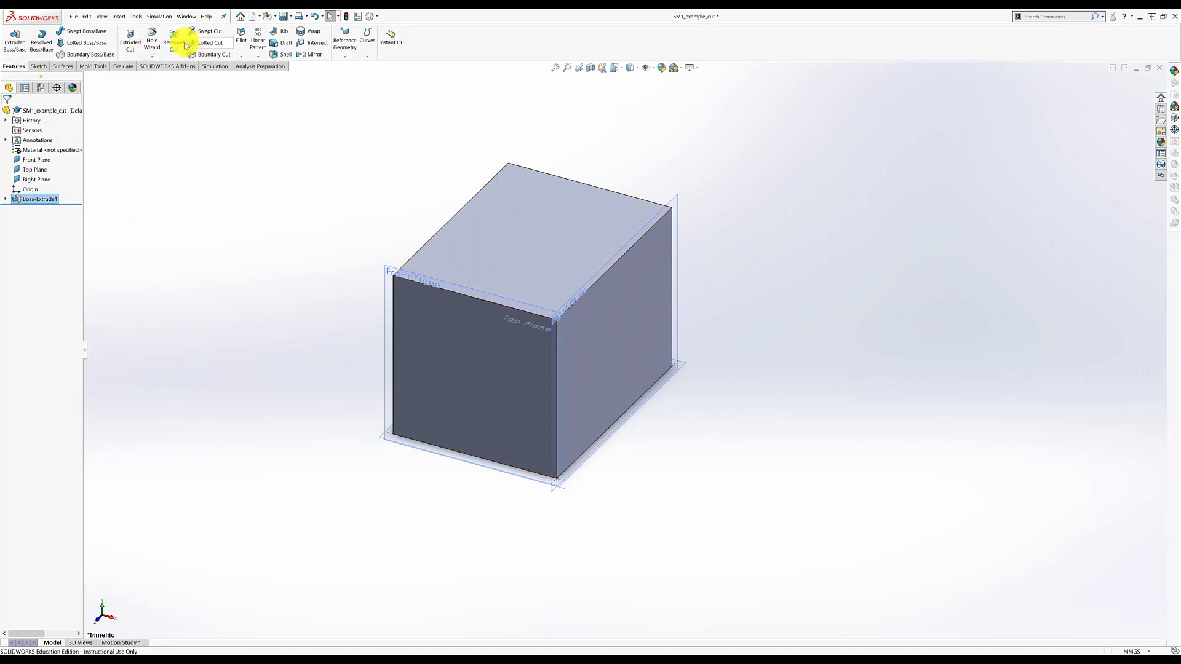
# - Start an extruded cut on the block's top face, view it Normal To, and draw two corner rectangles along opposite edges
pyautogui.click(130, 38)
pyautogui.click(525, 229)
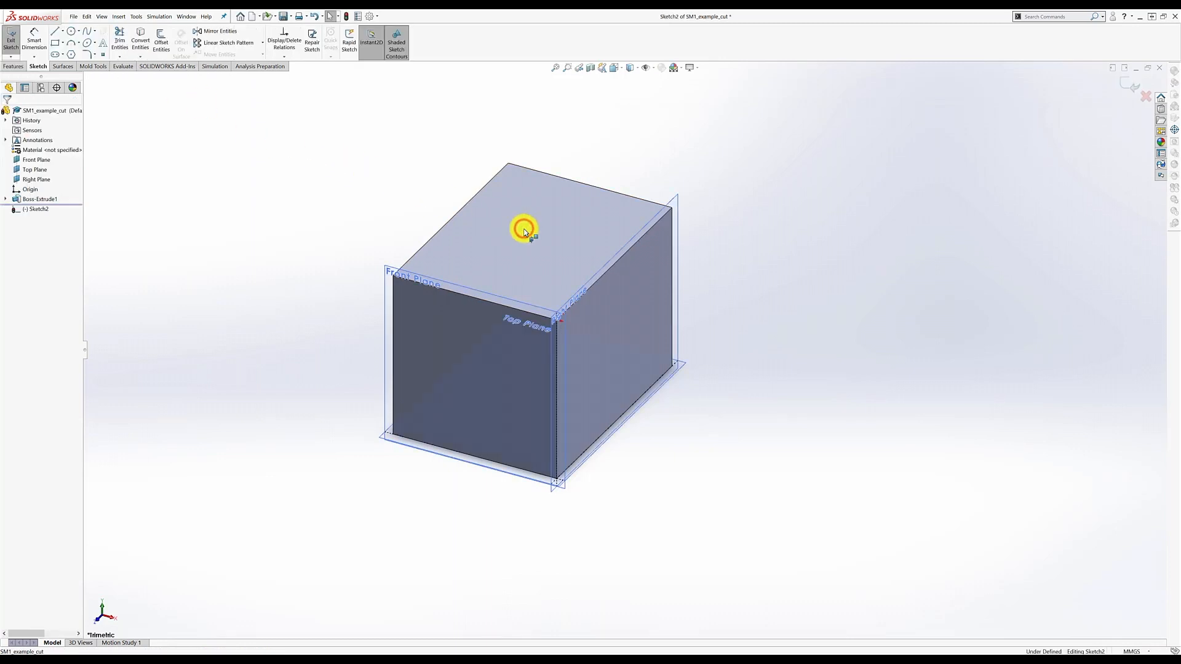
pyautogui.rightClick(38, 210)
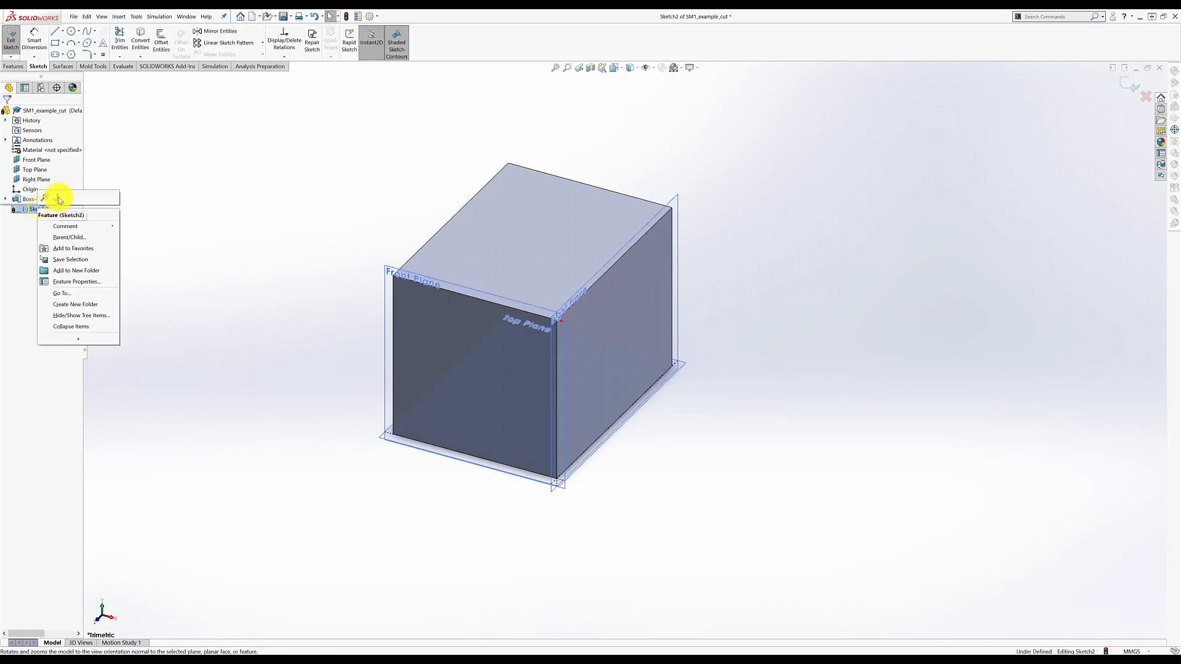
pyautogui.click(58, 193)
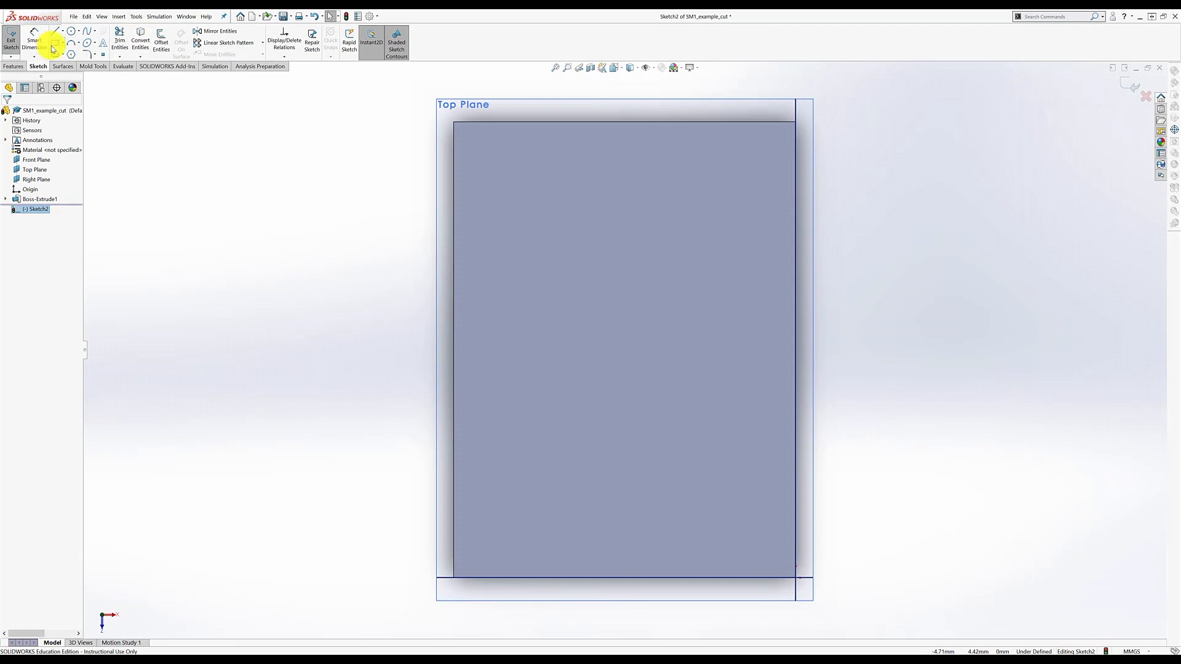
pyautogui.click(54, 43)
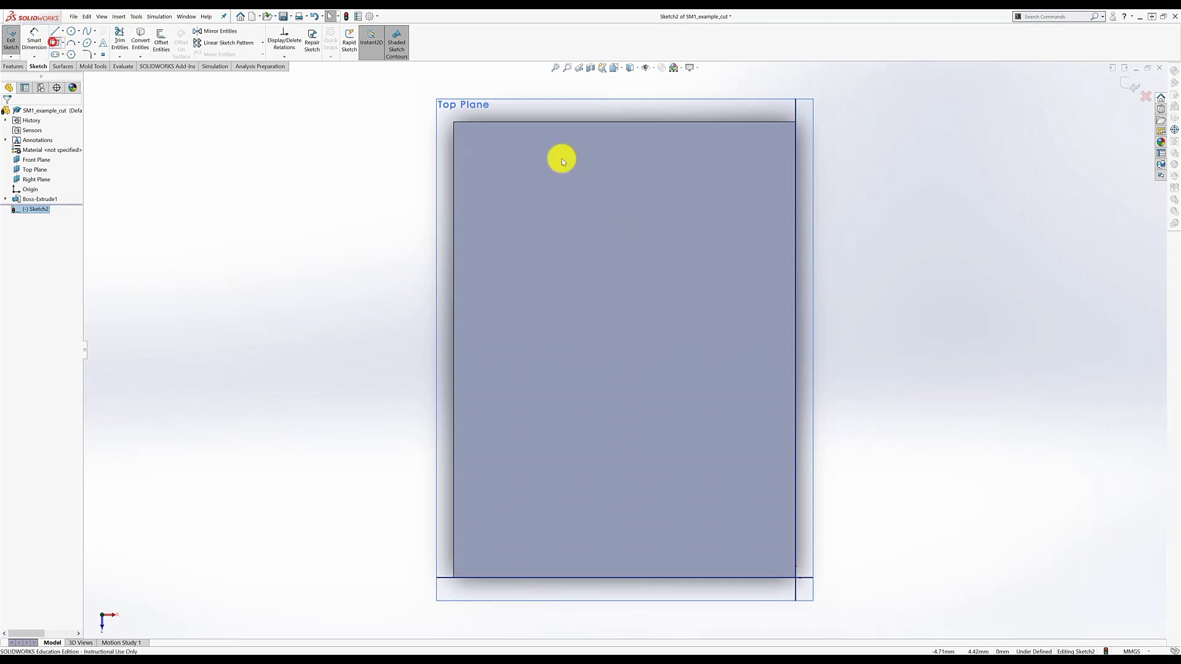
pyautogui.click(785, 145)
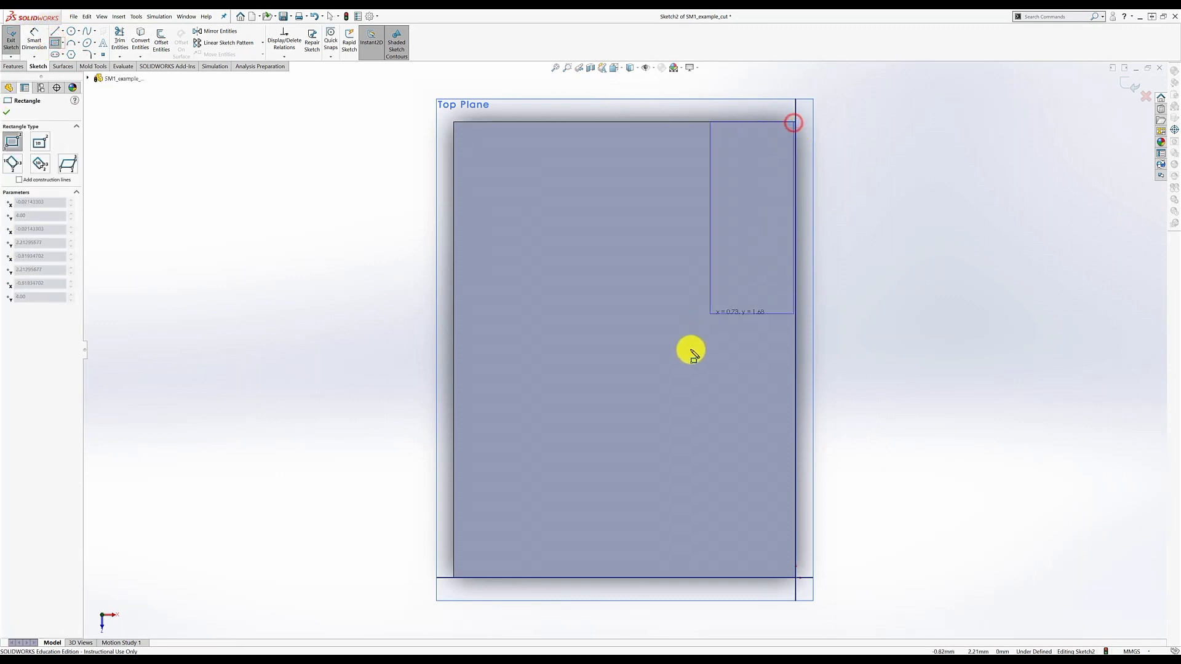
pyautogui.click(678, 413)
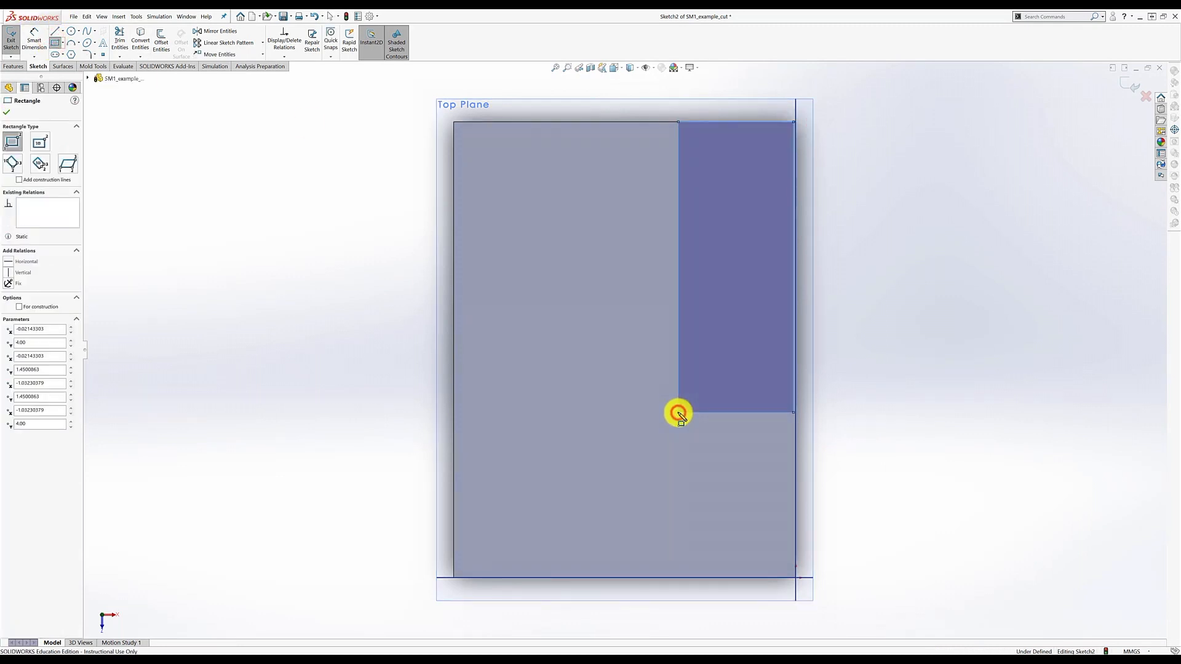
pyautogui.click(454, 122)
pyautogui.click(561, 410)
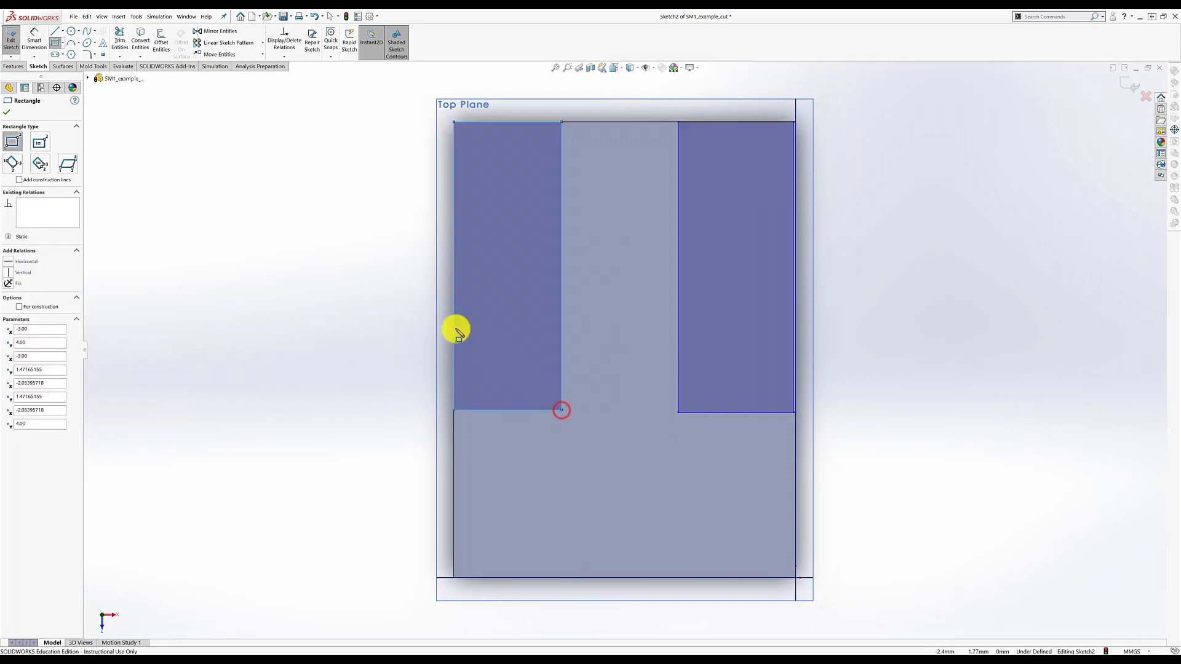
# - Dimension the rectangles to 1.00 wide and 3.00 long
pyautogui.click(34, 38)
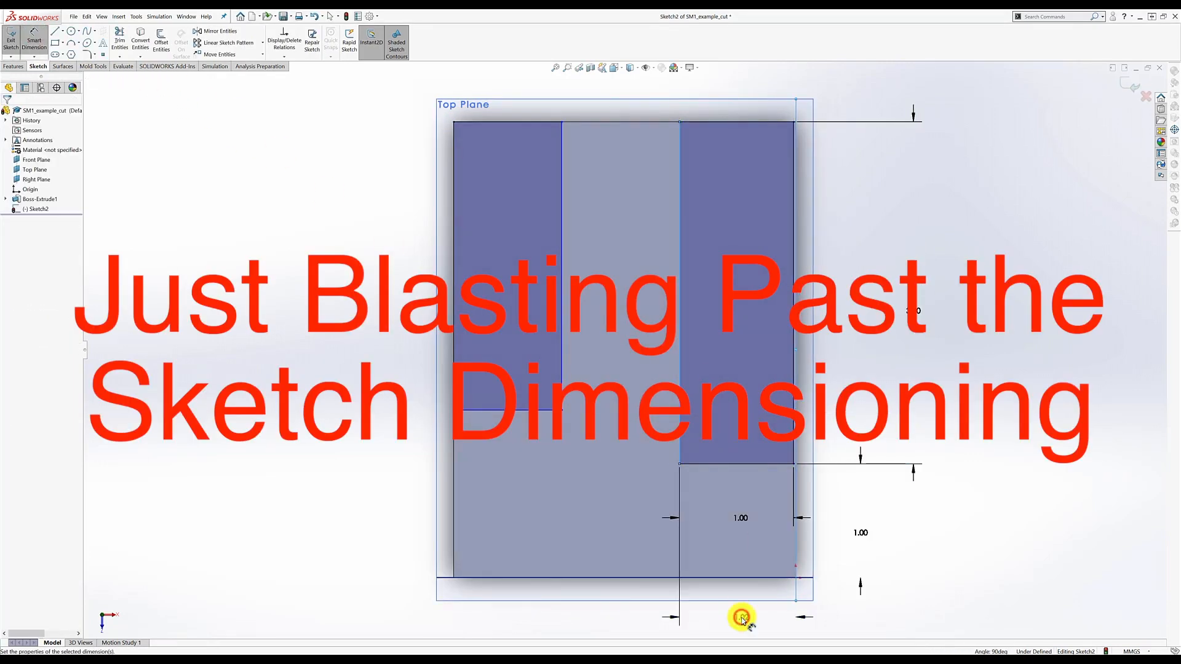
pyautogui.write('1')
pyautogui.press('Return')
pyautogui.click(370, 285)
pyautogui.write('3')
pyautogui.press('Return')
pyautogui.click(525, 529)
pyautogui.click(284, 40)
pyautogui.scroll(4, 862, 491)
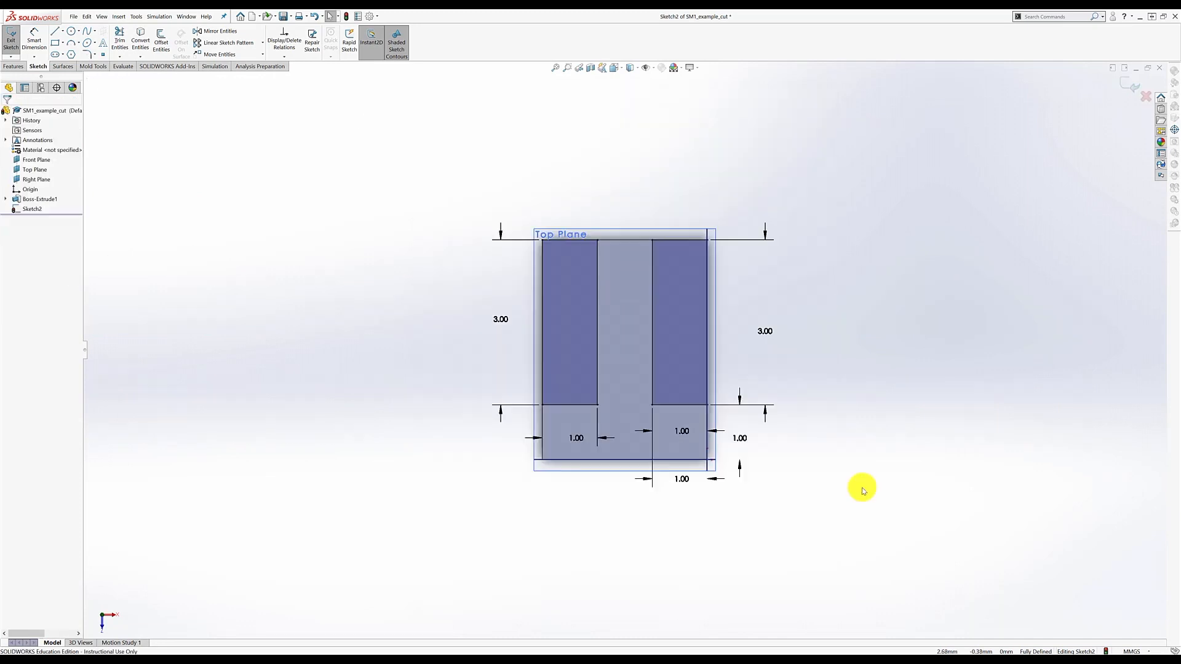
pyautogui.moveTo(850, 456); pyautogui.dragTo(818, 391, button='middle')
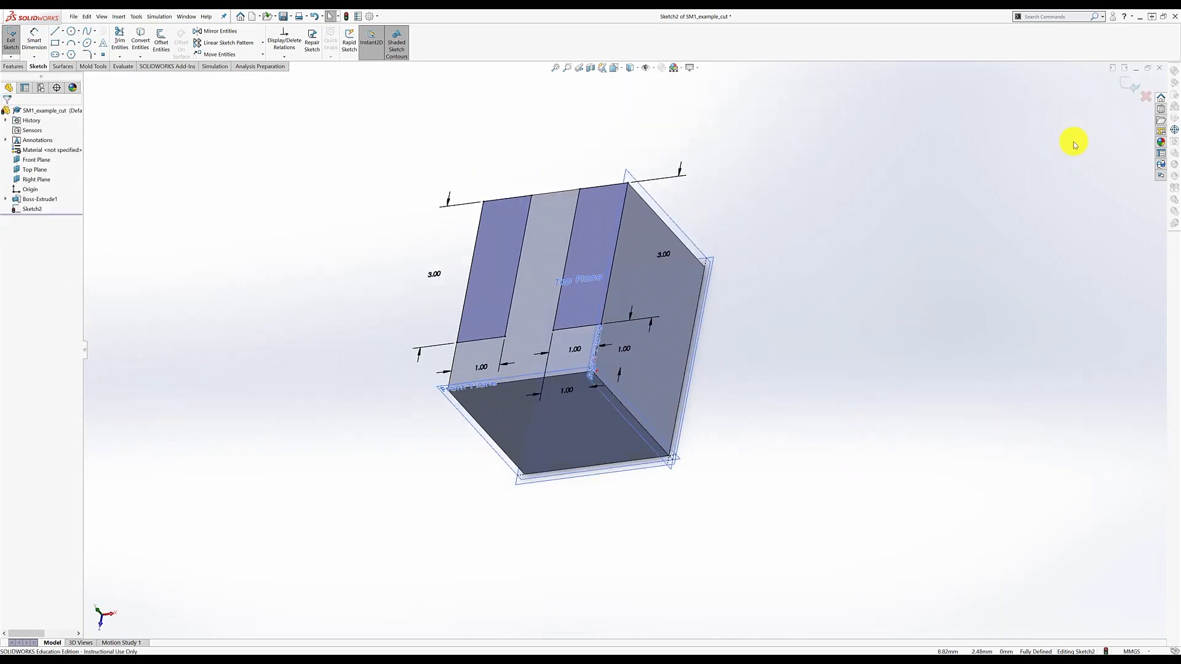
# - Exit the sketch and cut both rectangles Through All to create Cut-Extrude1
pyautogui.click(1129, 90)
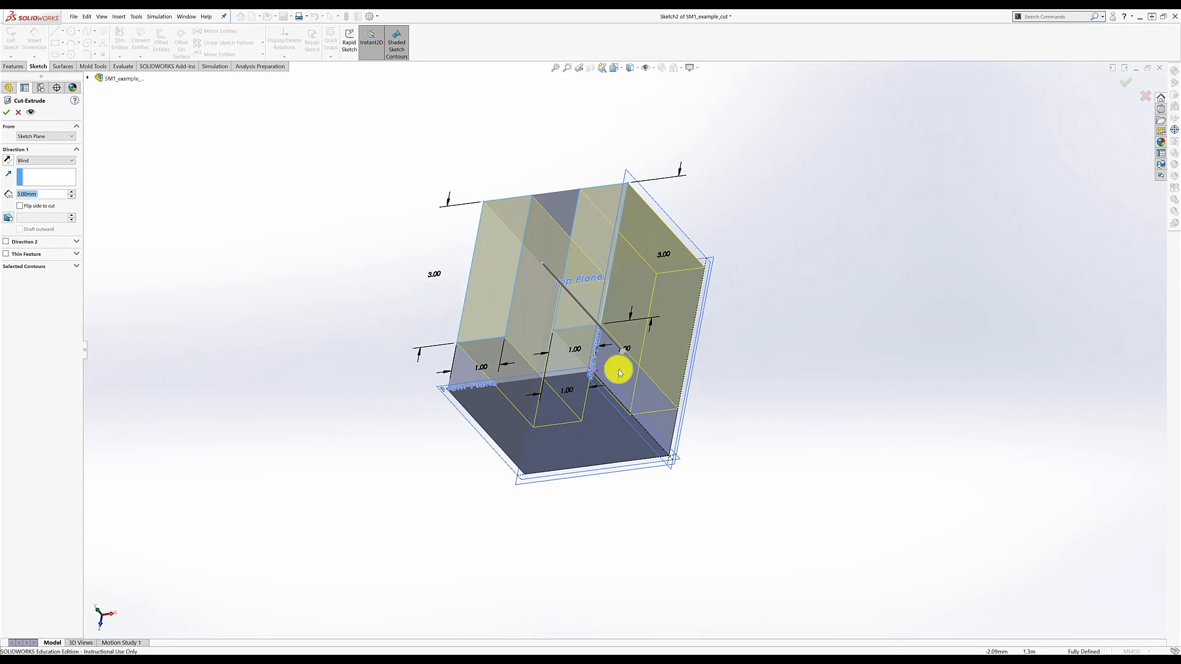
pyautogui.moveTo(510, 506); pyautogui.dragTo(677, 409, button='middle')
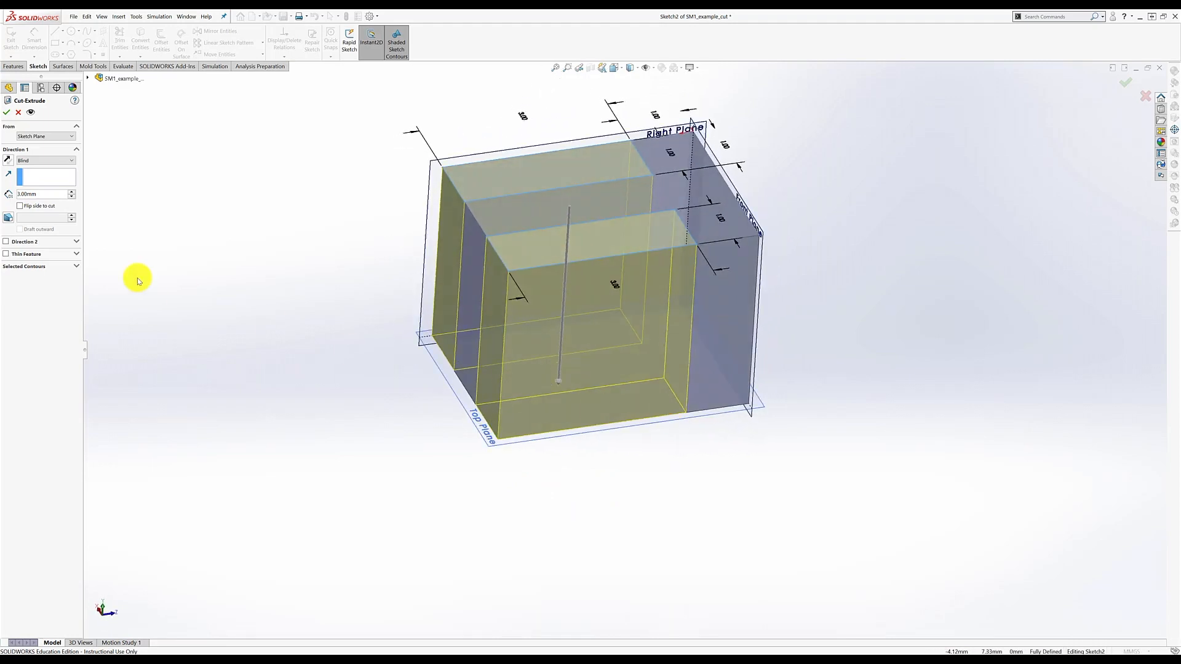
pyautogui.click(8, 162)
pyautogui.click(8, 161)
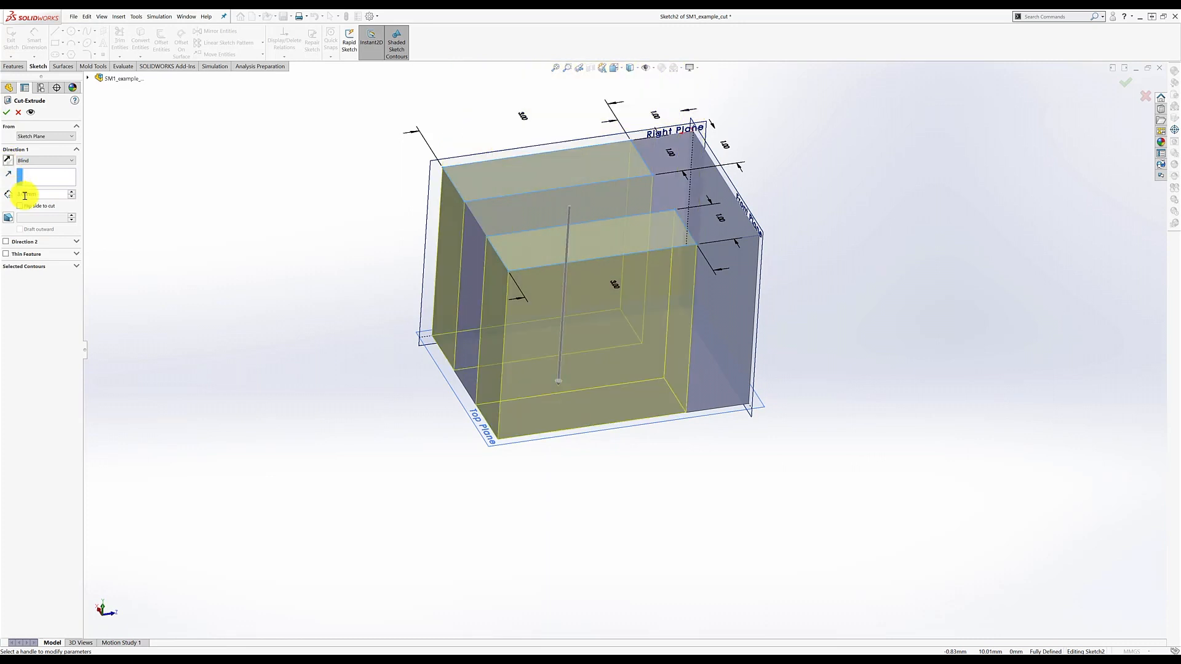
pyautogui.click(72, 161)
pyautogui.click(40, 176)
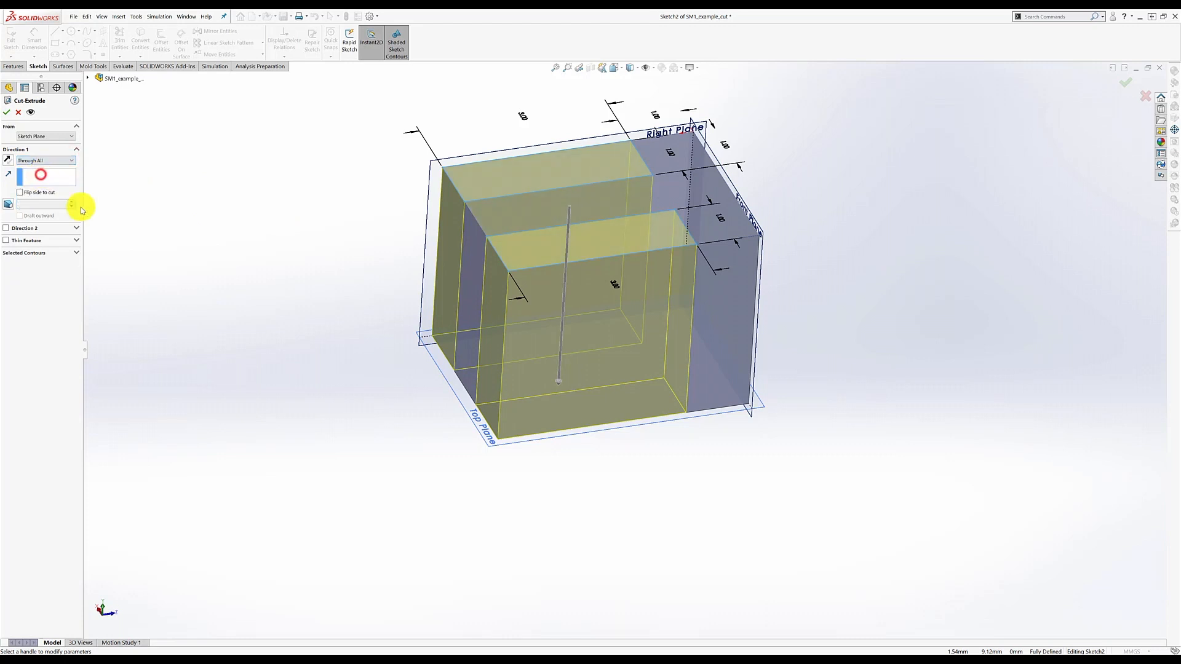
pyautogui.click(1119, 83)
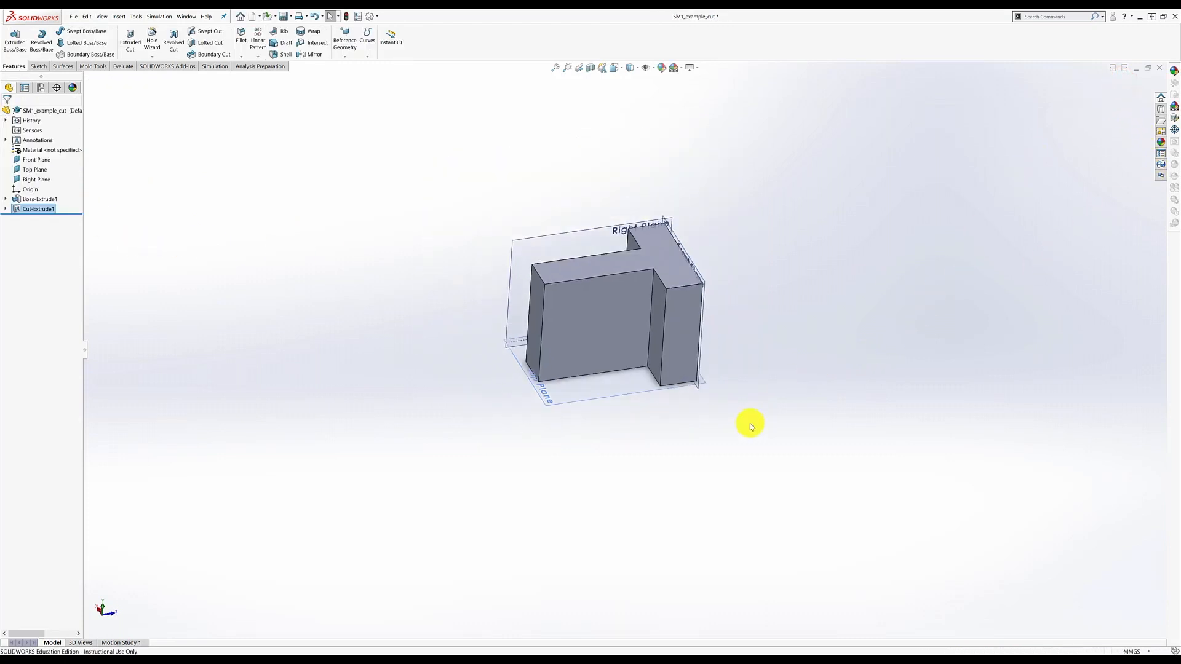
pyautogui.moveTo(750, 425); pyautogui.dragTo(601, 353, button='middle')
pyautogui.scroll(-4, 614, 295)
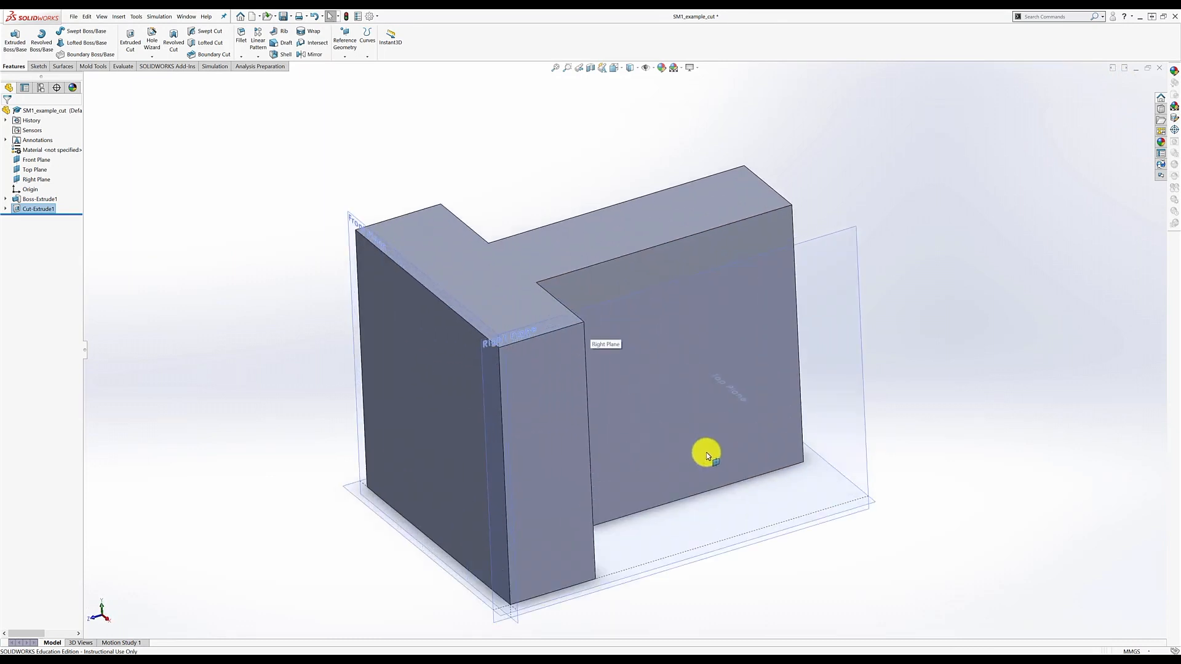
pyautogui.moveTo(941, 396); pyautogui.dragTo(722, 458, button='middle')
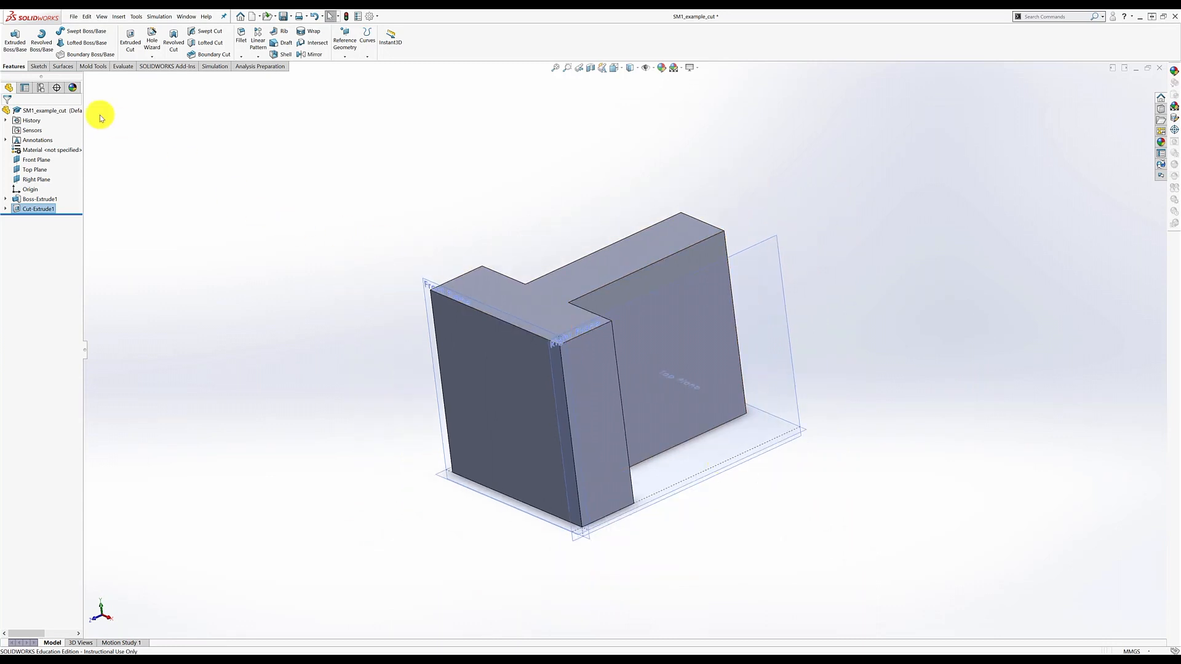
# - Start a new cut on the top face and draw a corner rectangle over the T's crossbar
pyautogui.click(130, 36)
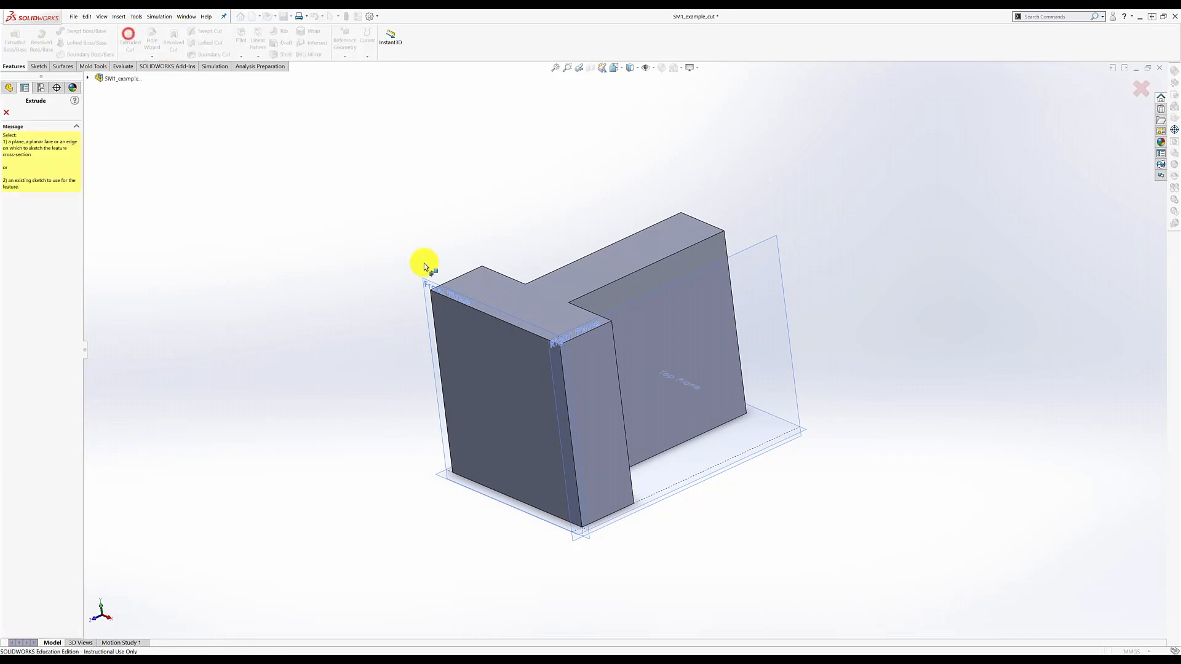
pyautogui.click(534, 301)
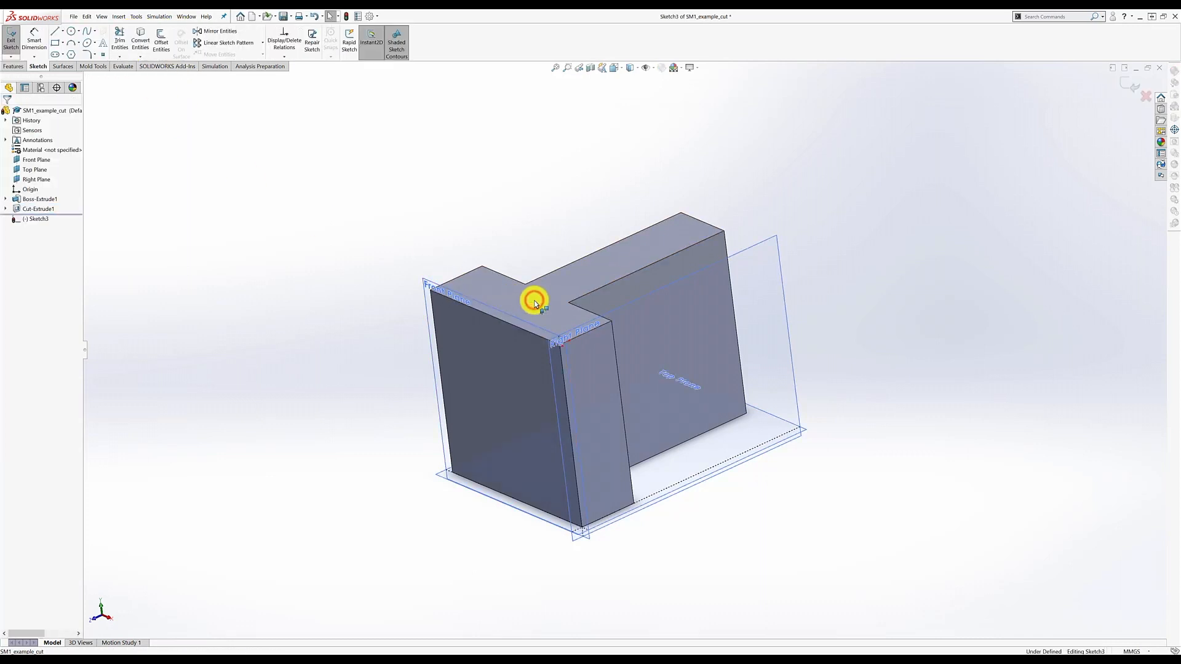
pyautogui.rightClick(25, 221)
pyautogui.click(50, 208)
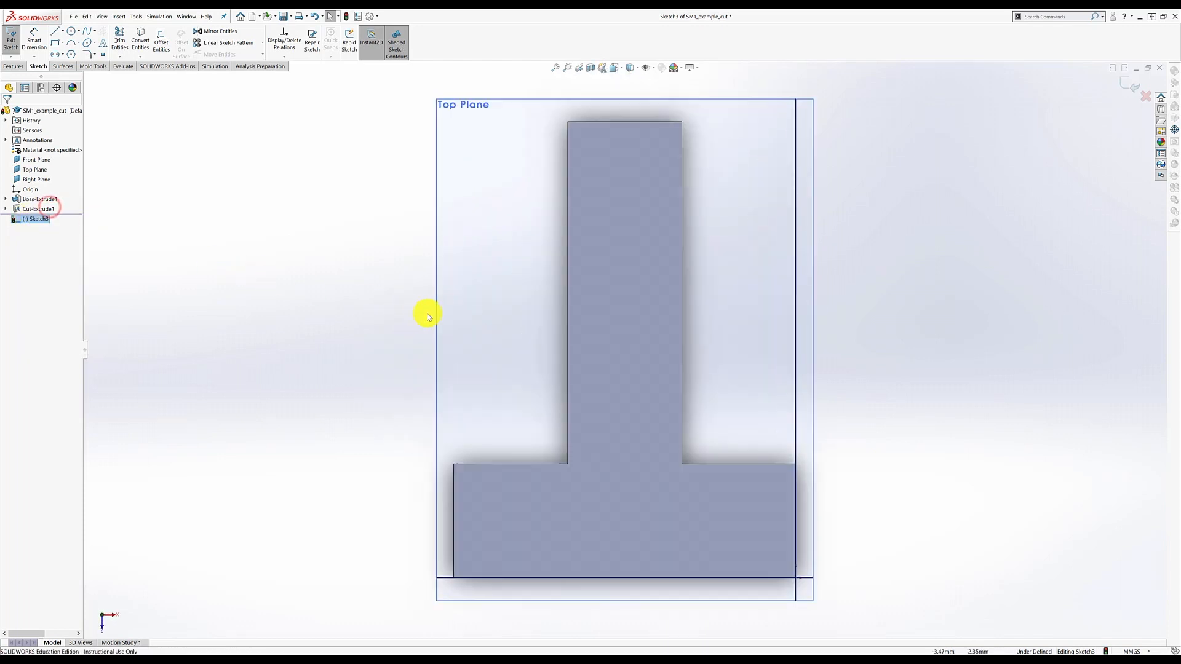
pyautogui.click(56, 43)
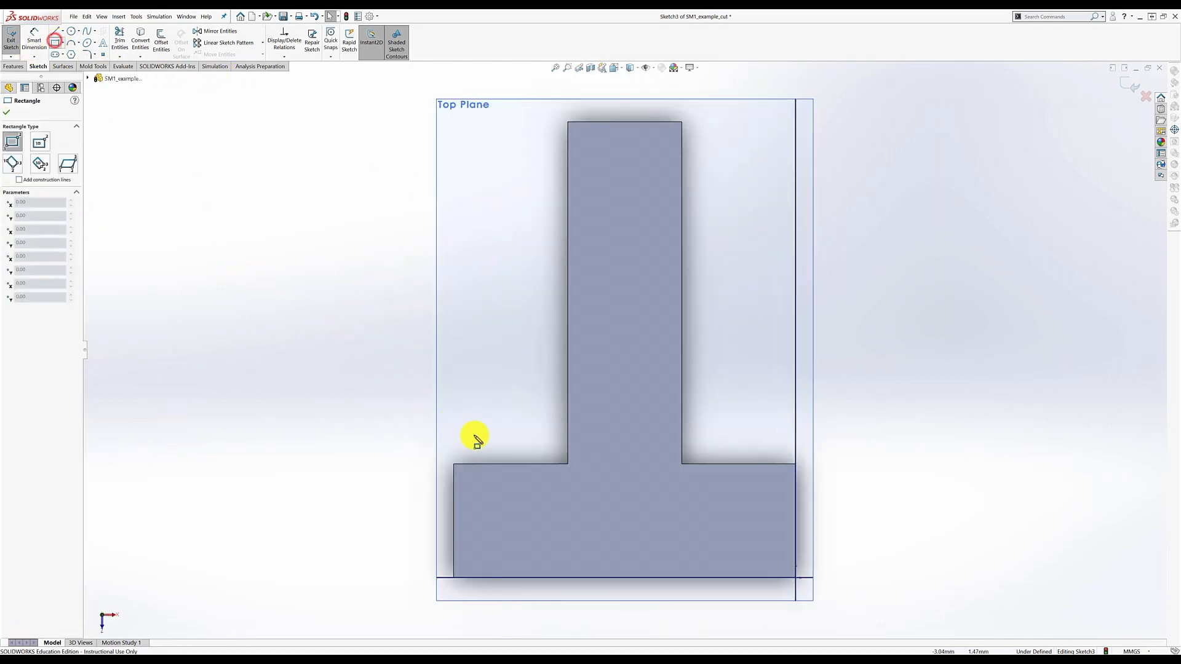
pyautogui.click(454, 464)
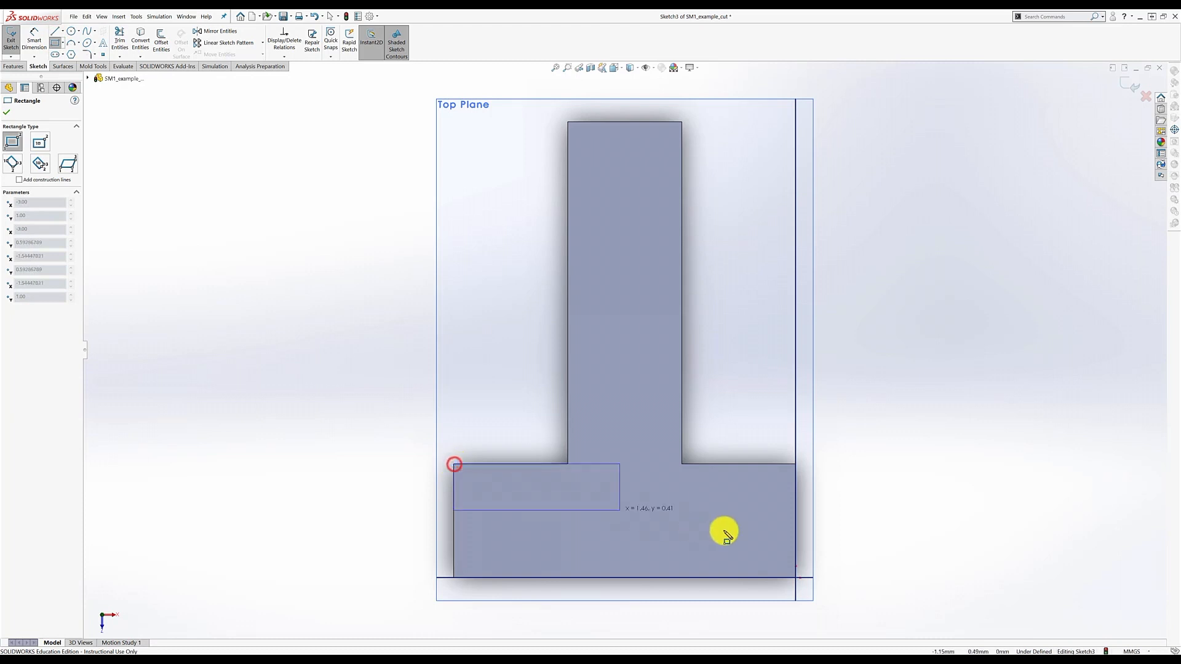
pyautogui.click(795, 577)
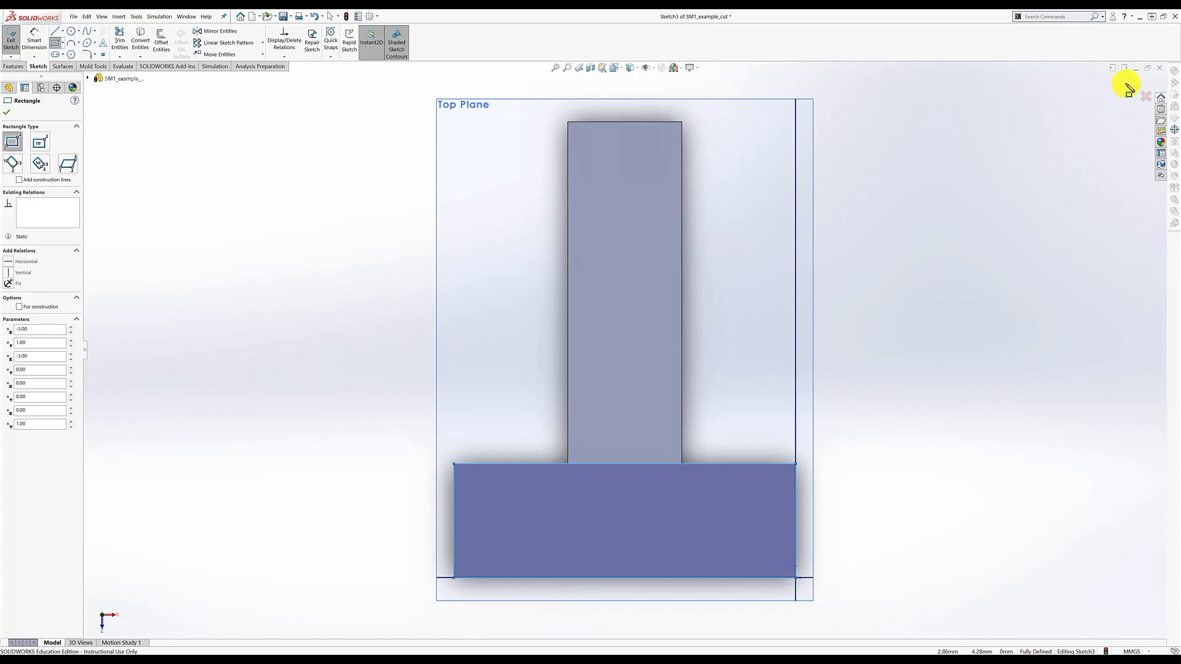
# - Cut the crossbar rectangle 2.00 mm deep as Cut-Extrude2
pyautogui.click(1127, 83)
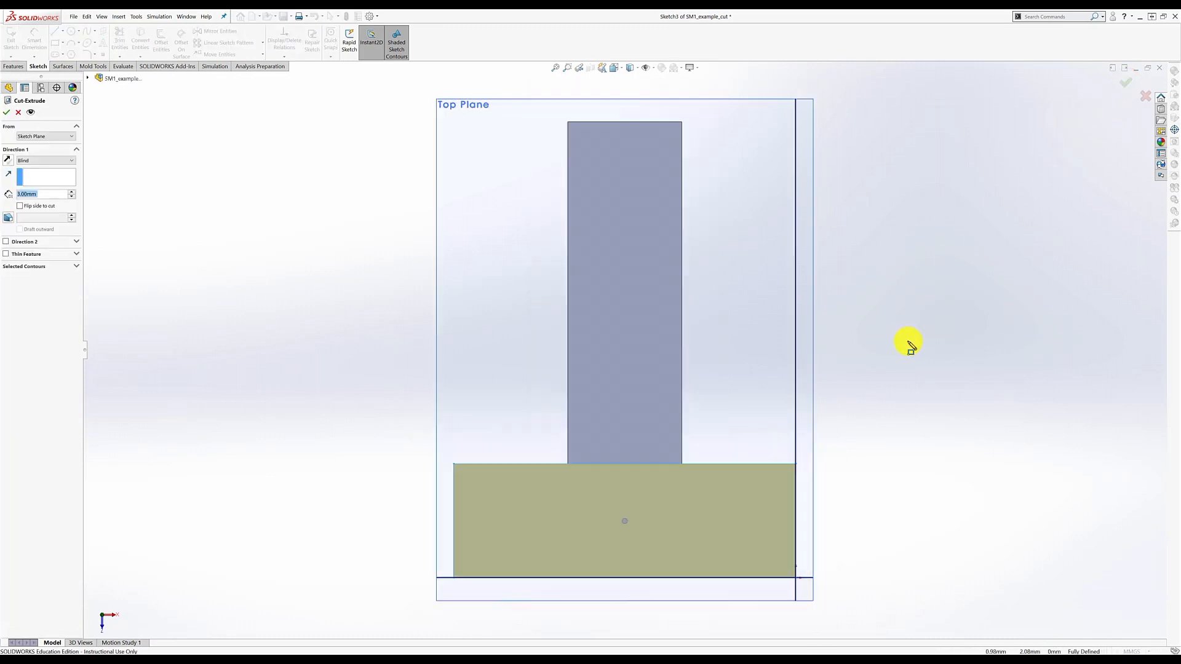
pyautogui.scroll(2, 909, 344)
pyautogui.moveTo(895, 367)
pyautogui.mouseDown(button='middle')
pyautogui.moveTo(844, 290)
pyautogui.moveTo(303, 290)
pyautogui.mouseUp(button='middle')
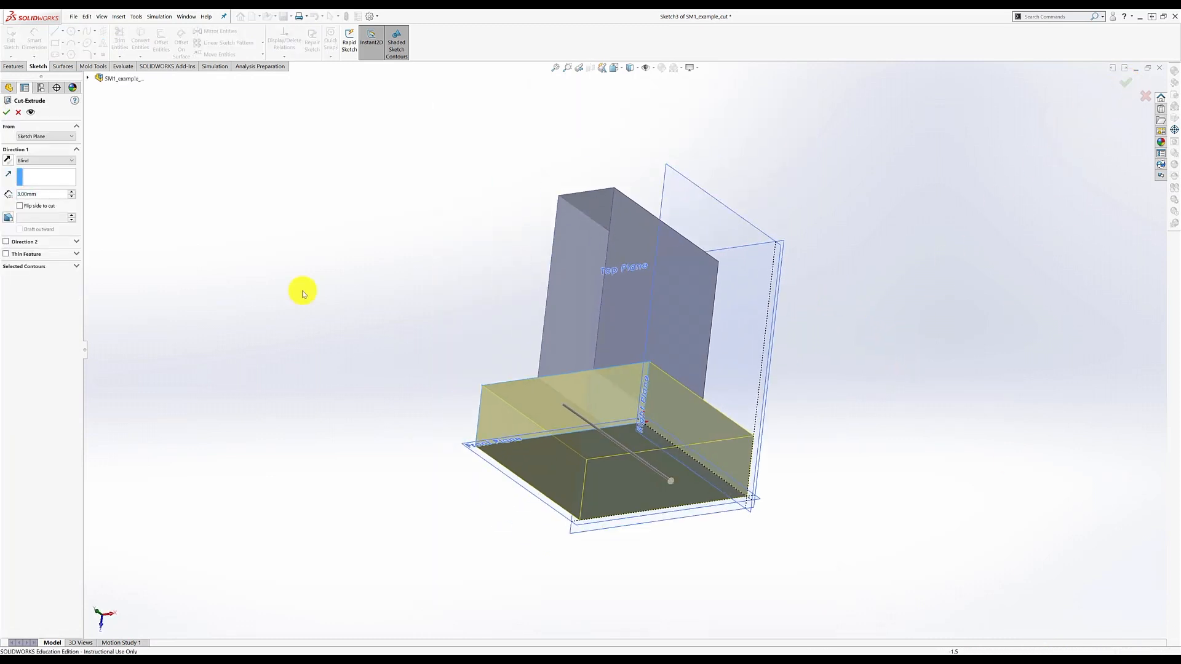
pyautogui.rightClick(19, 195)
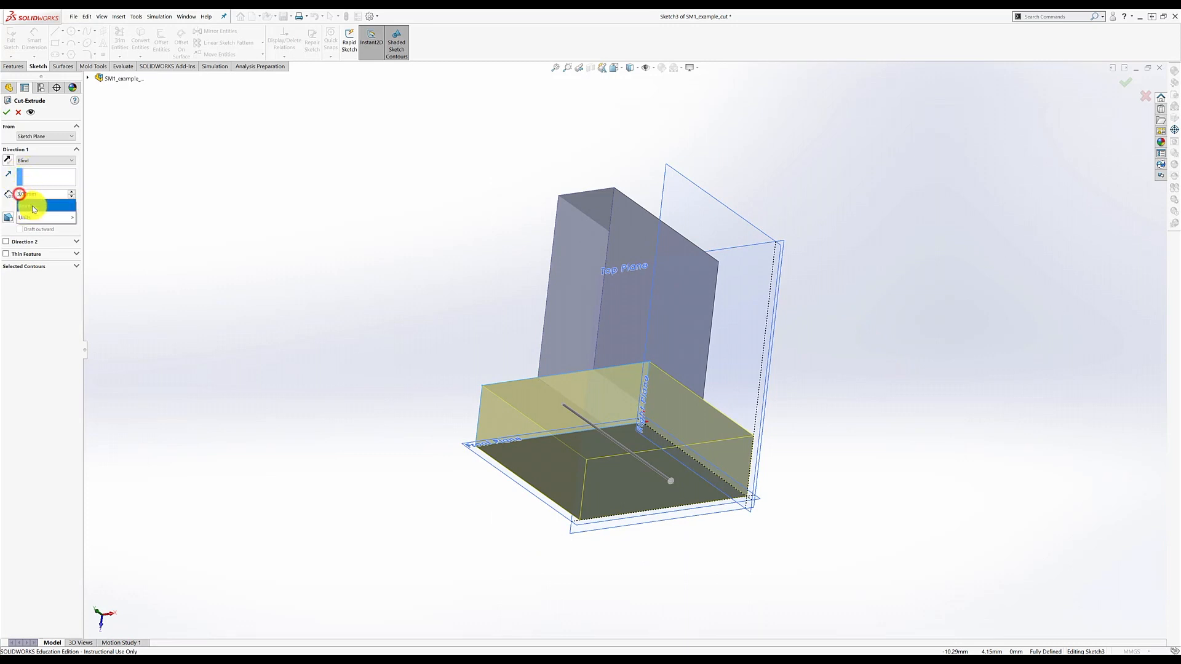
pyautogui.click(36, 206)
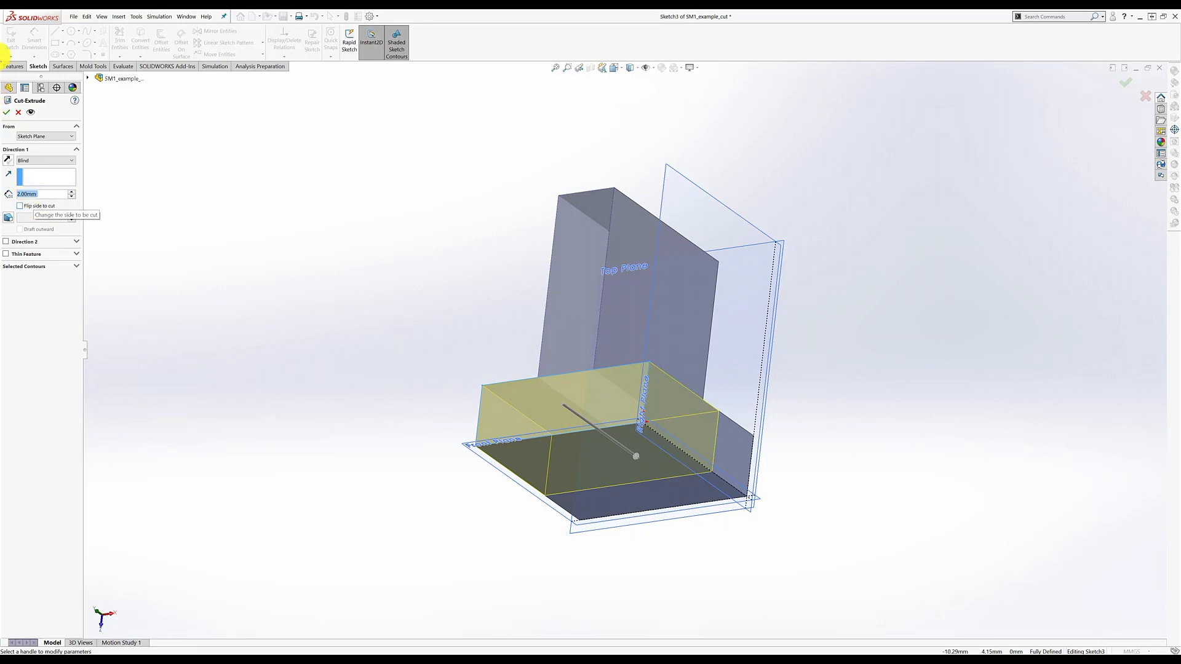
pyautogui.click(8, 114)
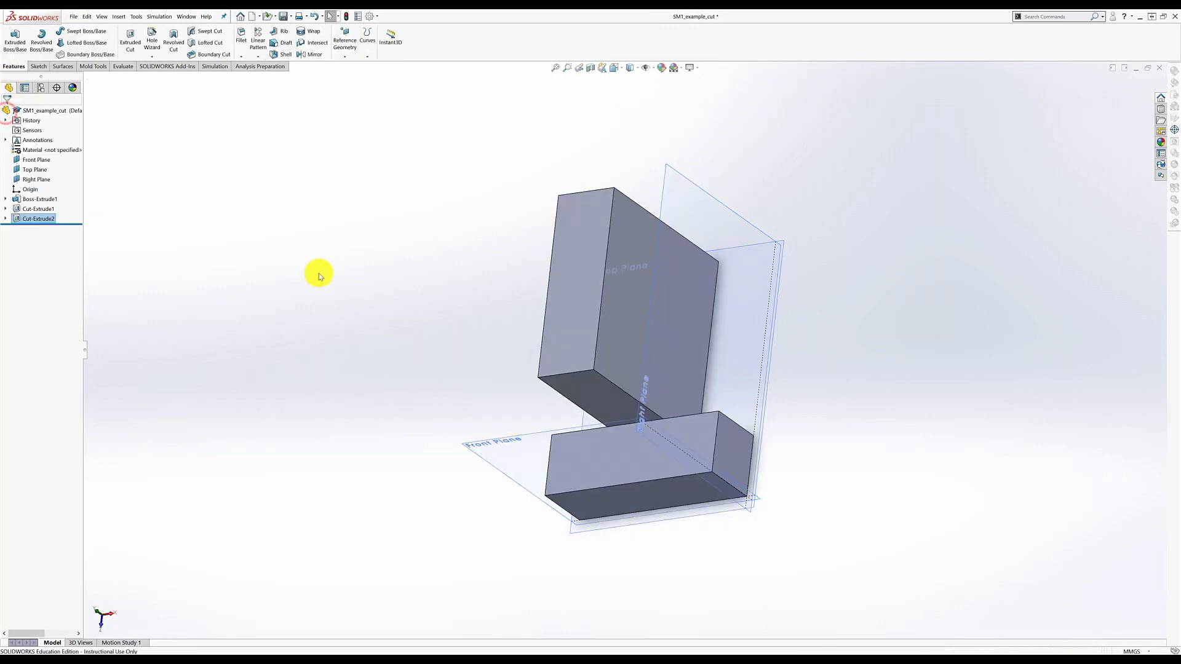
# - Switch the model to the standard Isometric view and clear the selection
pyautogui.moveTo(497, 498); pyautogui.dragTo(615, 357, button='middle')
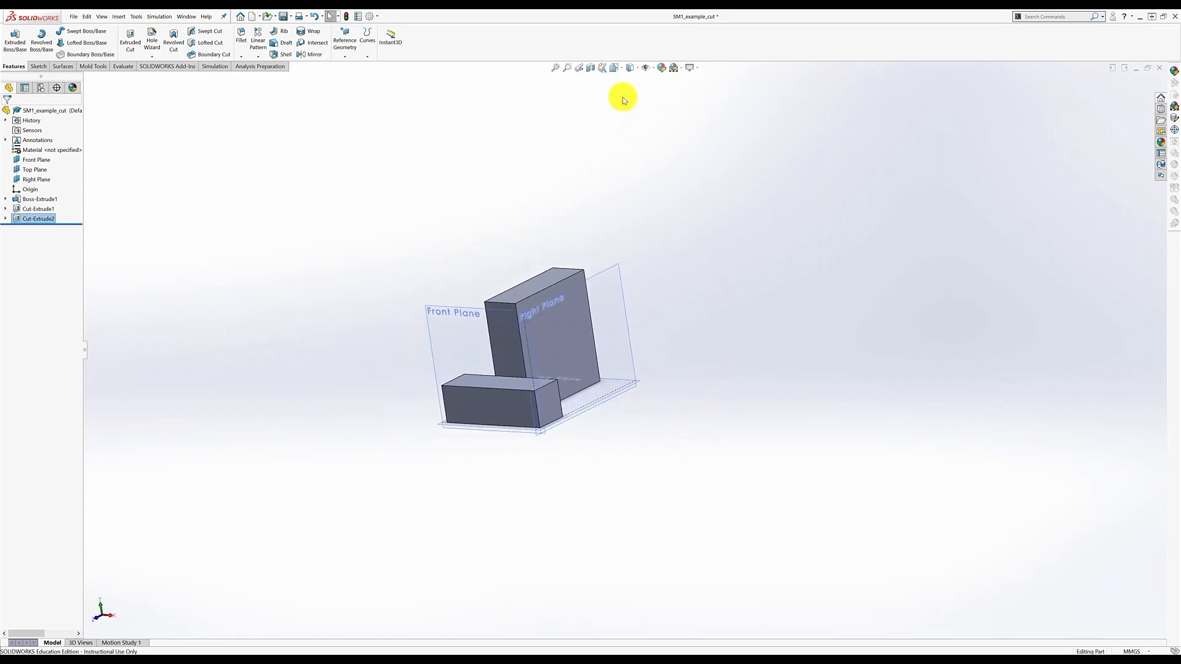
pyautogui.click(624, 72)
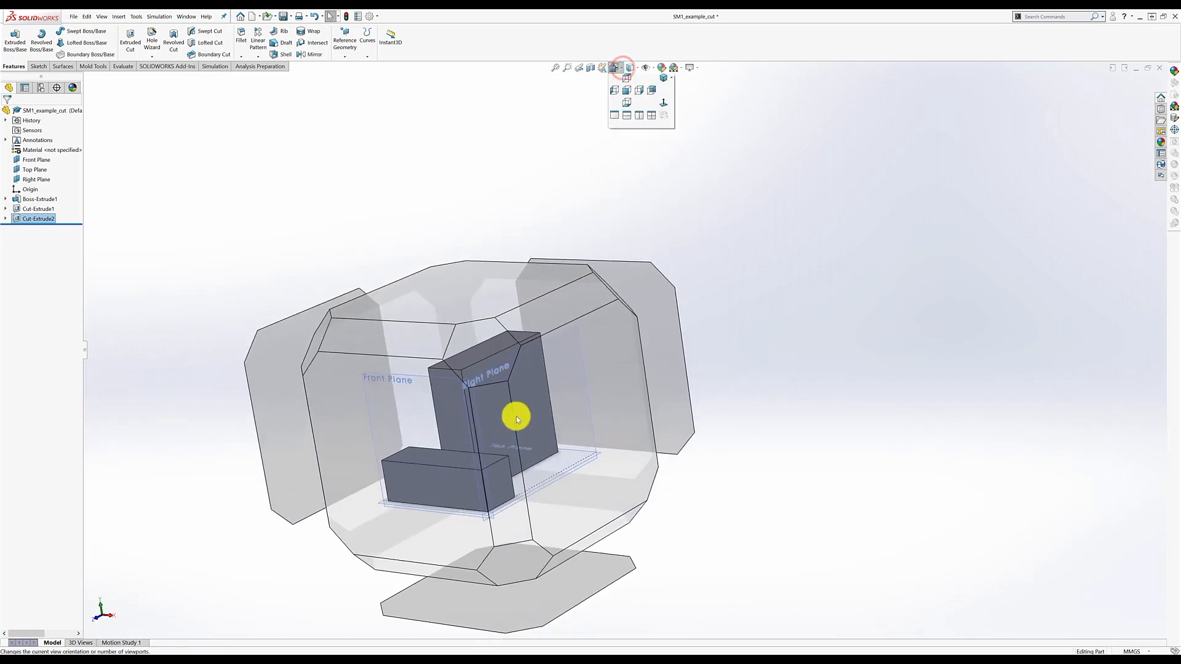
pyautogui.click(485, 358)
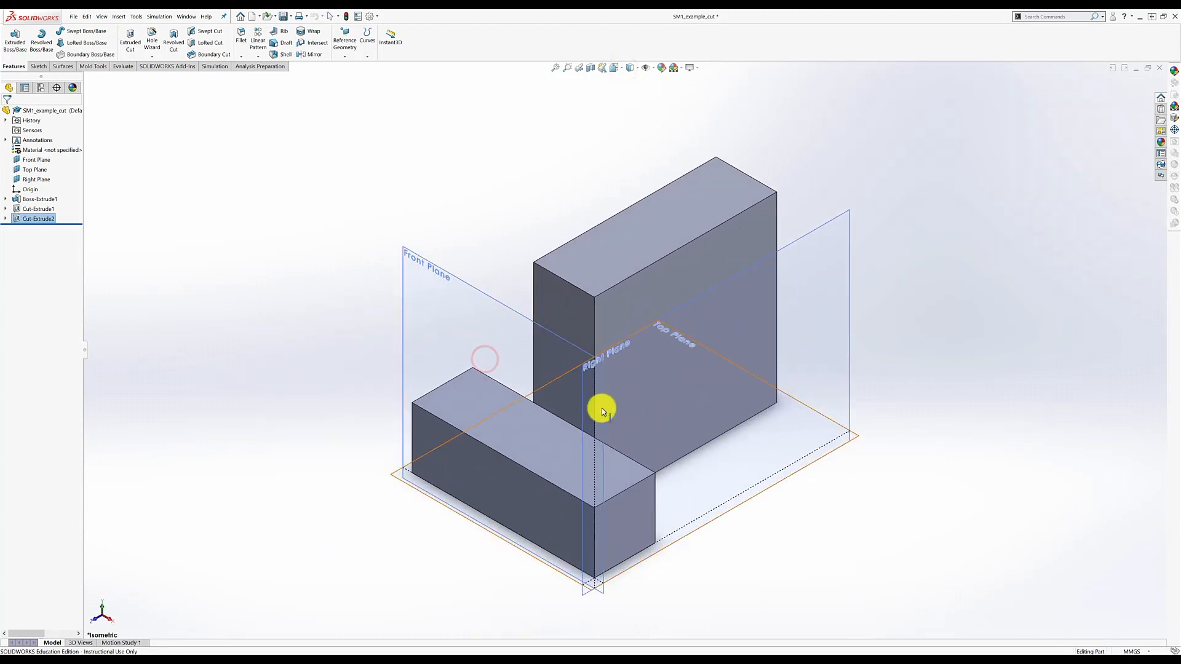
pyautogui.click(535, 209)
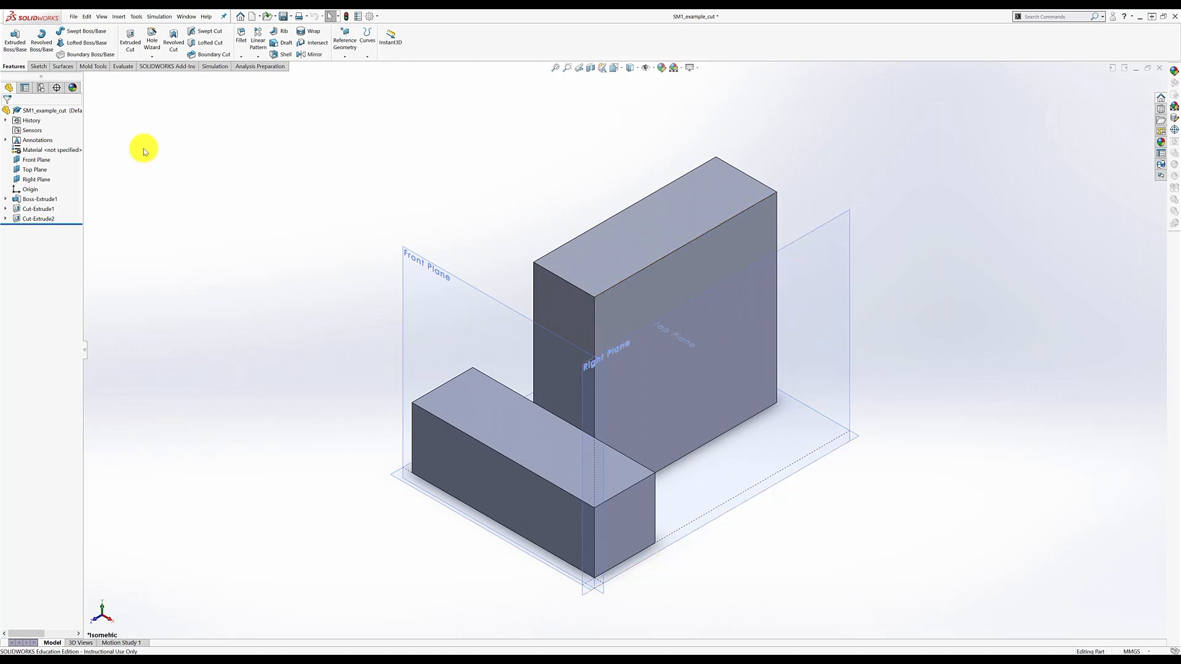
# - Start a new cut on the top face and draw a corner rectangle on the stem just above the crossbar
pyautogui.click(130, 41)
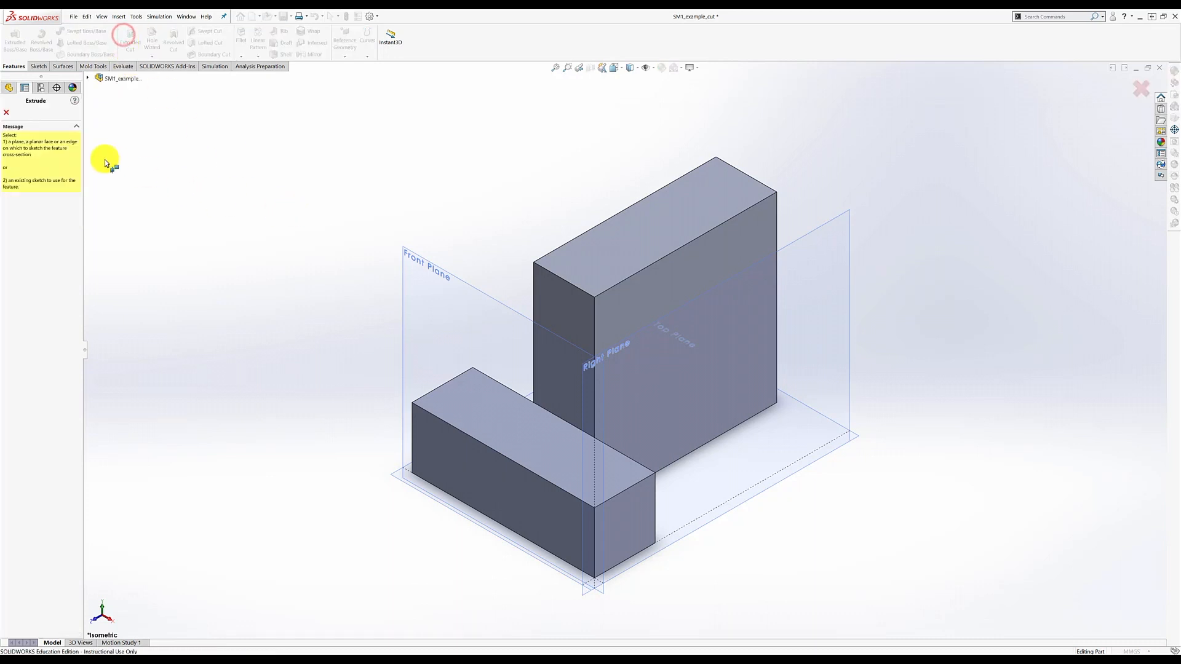
pyautogui.click(574, 254)
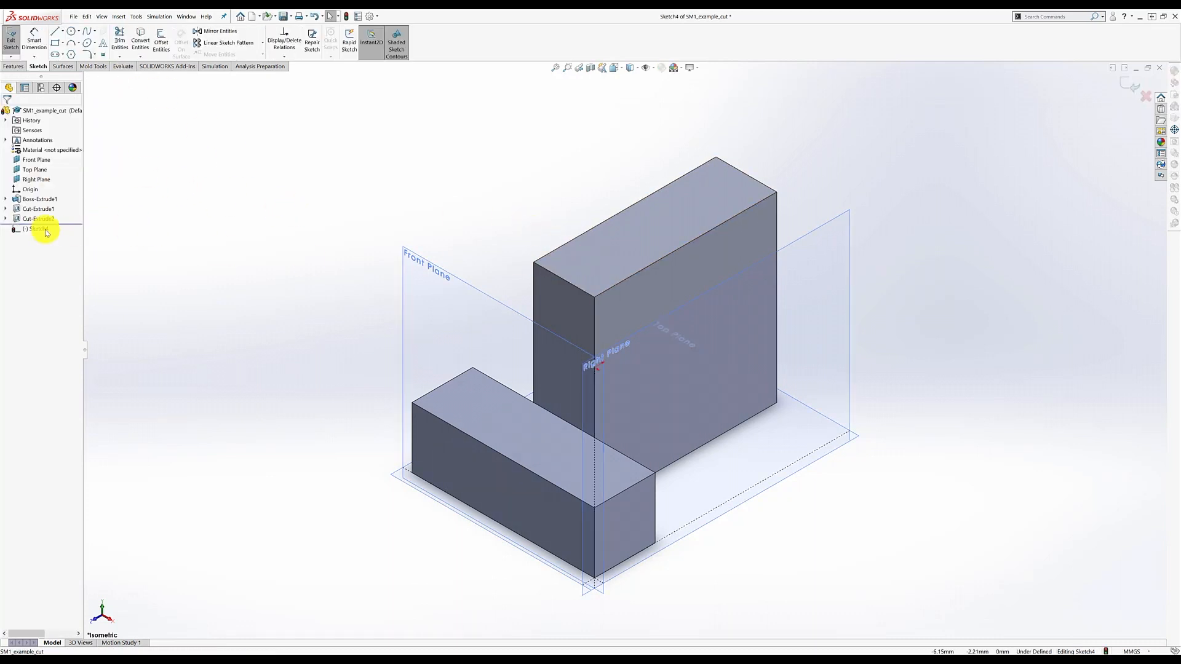
pyautogui.rightClick(37, 230)
pyautogui.click(50, 216)
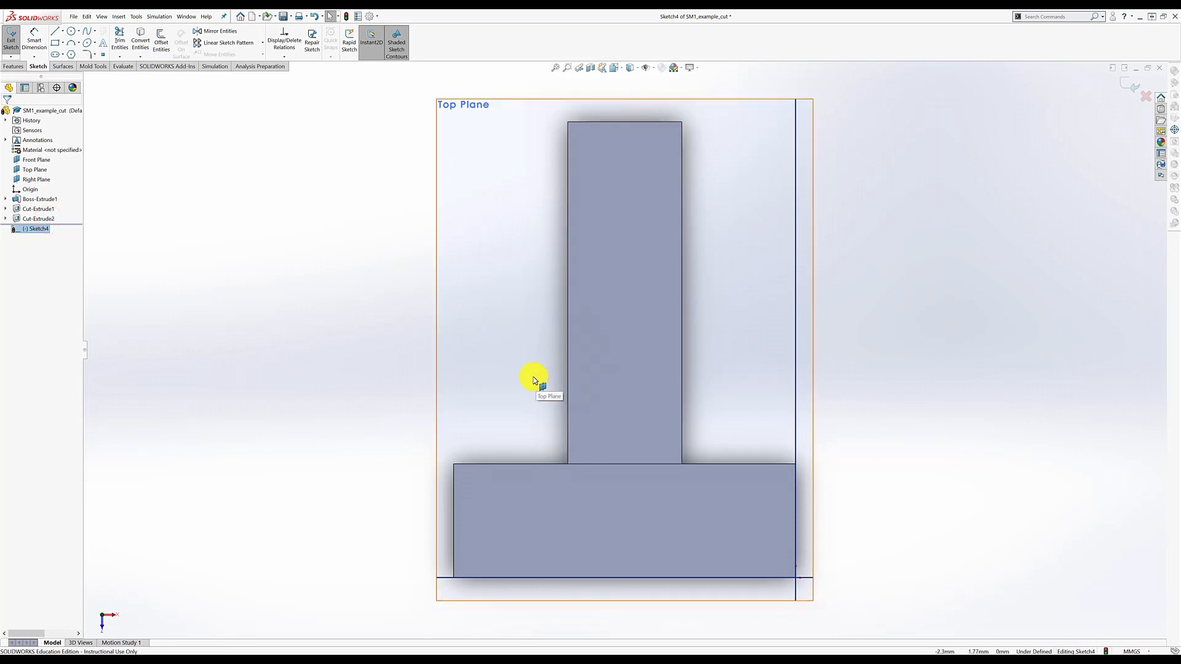
pyautogui.click(55, 43)
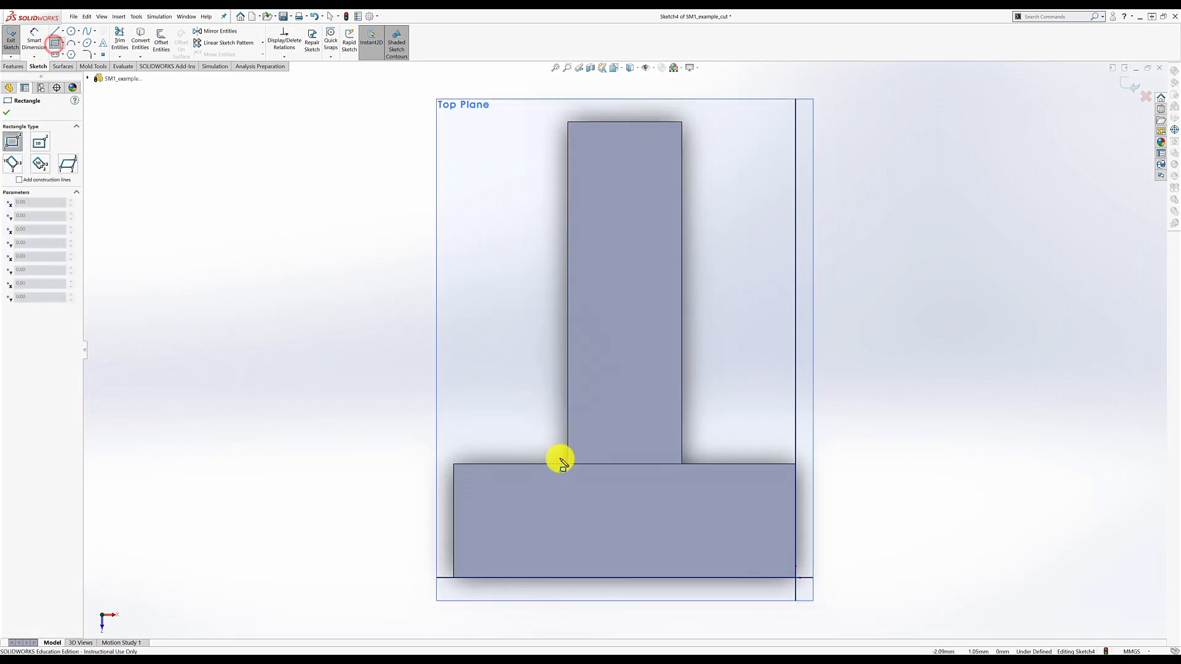
pyautogui.click(567, 464)
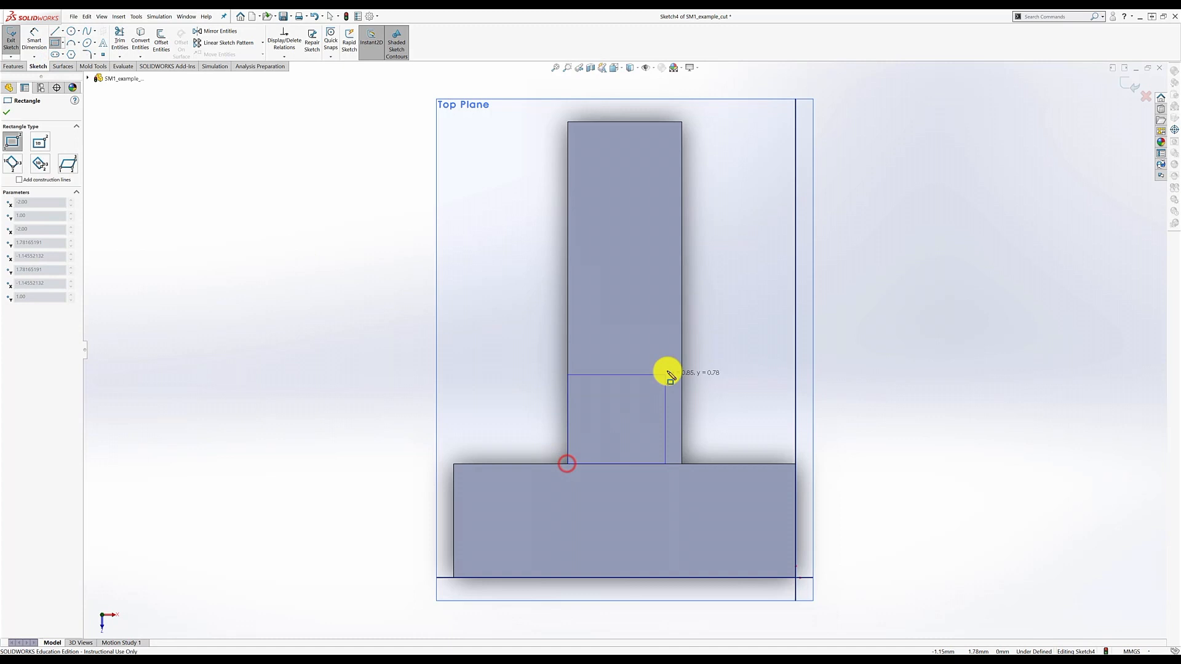
pyautogui.click(720, 328)
# - Dimension the rectangle to 1.00 by 1.00 and exit the sketch
pyautogui.click(34, 39)
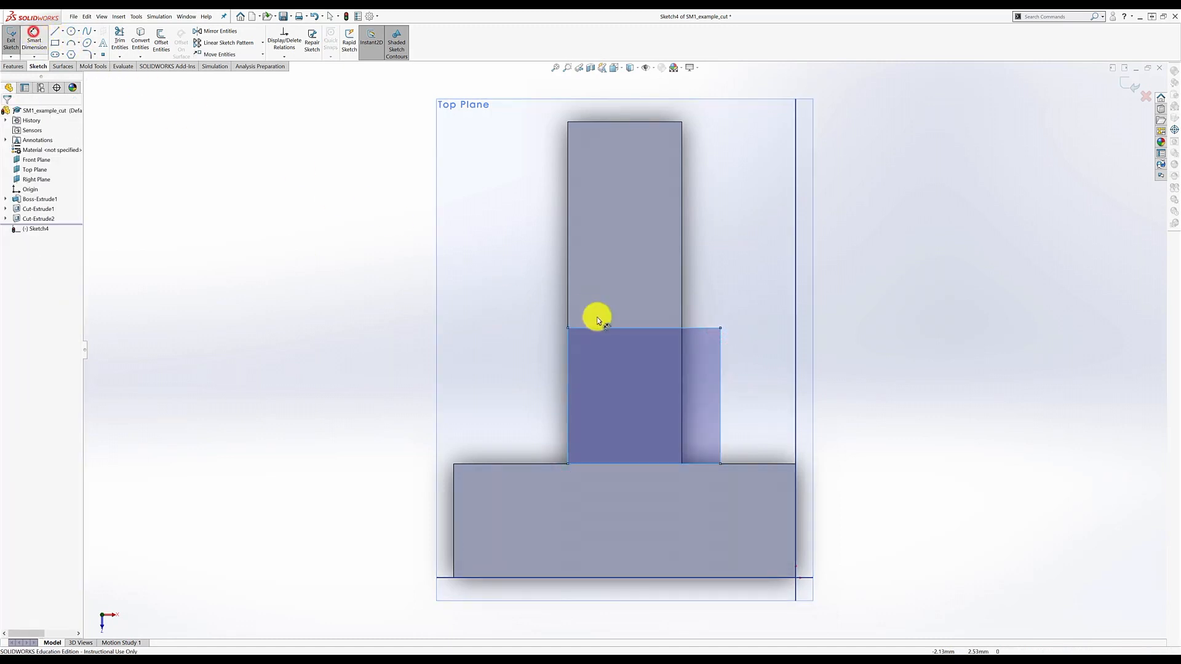
pyautogui.click(644, 268)
pyautogui.press('Return')
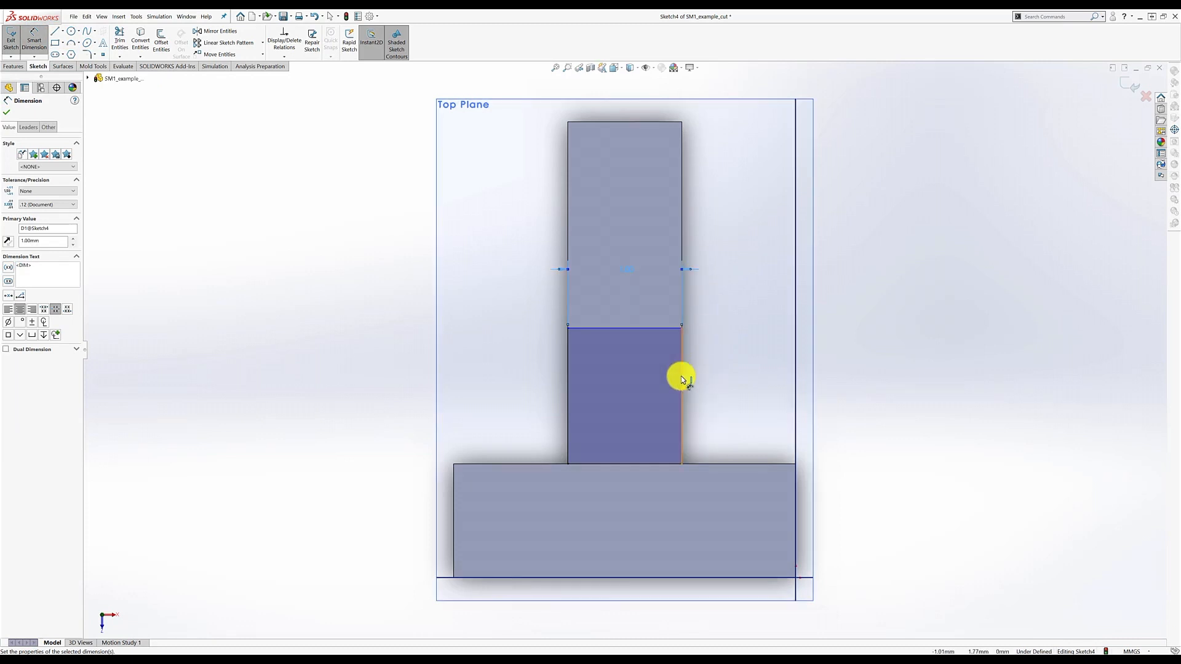
pyautogui.click(681, 376)
pyautogui.click(734, 389)
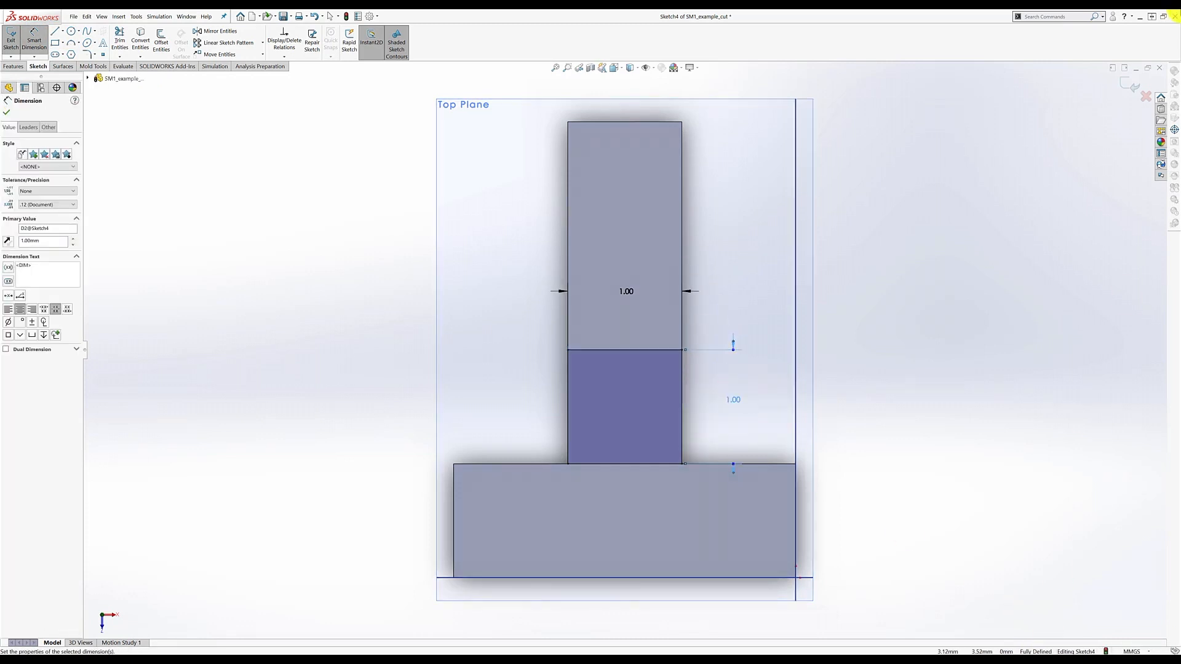
pyautogui.click(1135, 84)
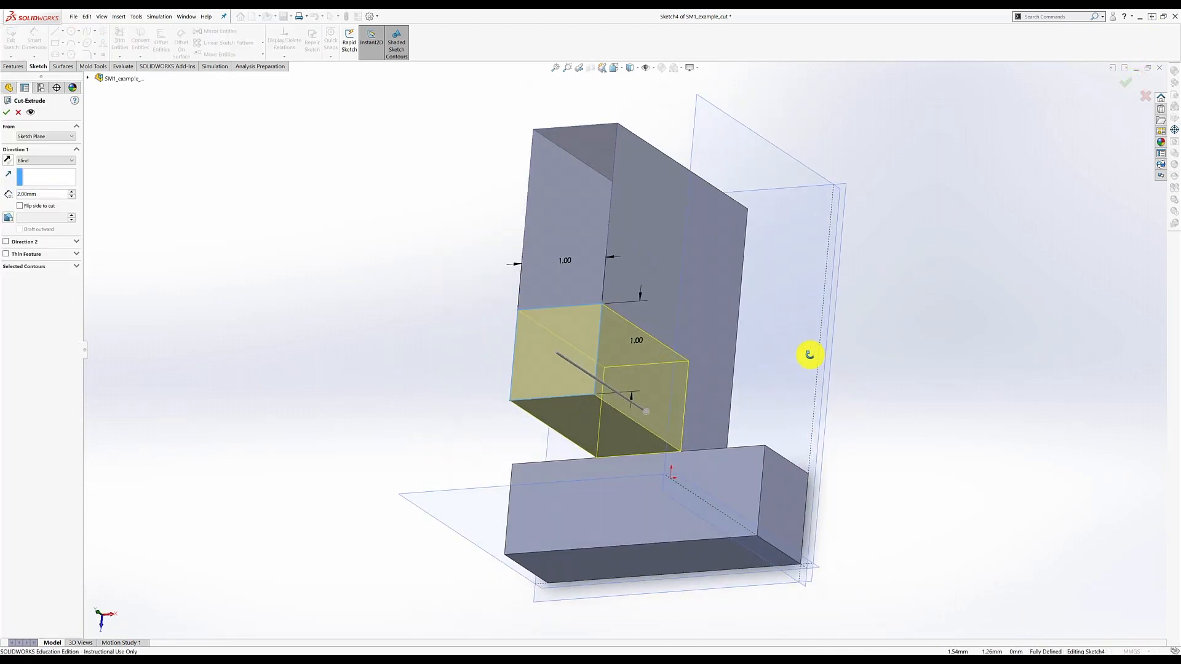
# - Set the cut depth to 1 mm and confirm Cut-Extrude3
pyautogui.click(20, 195)
pyautogui.write('2')
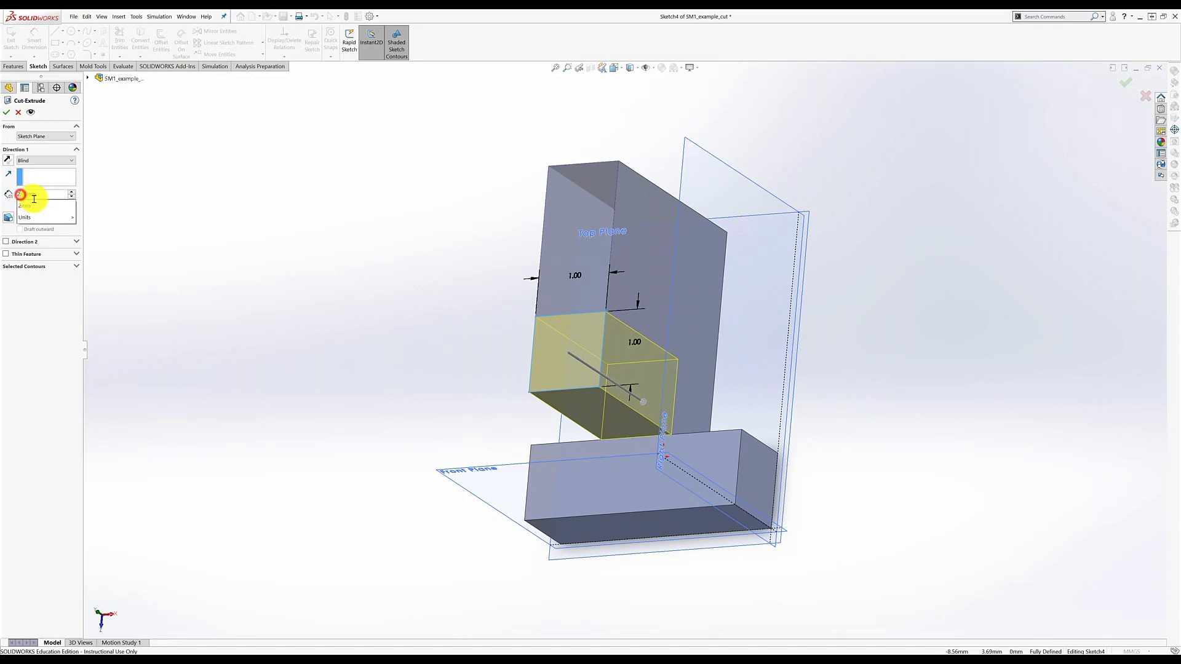
pyautogui.press('BackSpace')
pyautogui.write('1')
pyautogui.press('Return')
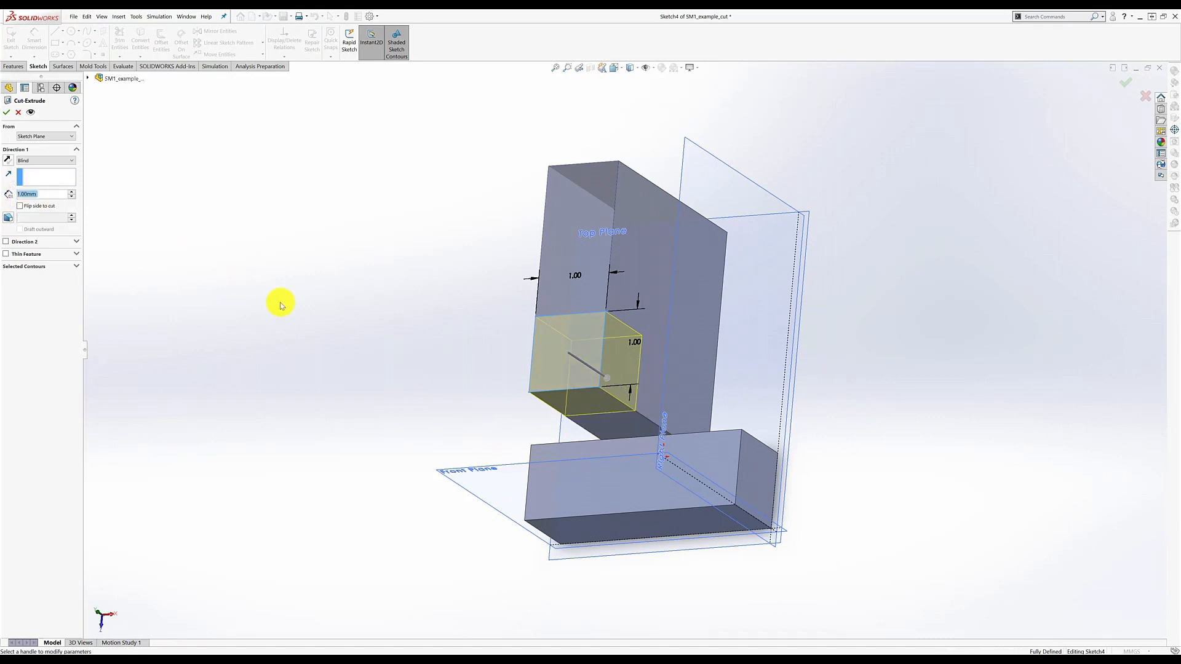
pyautogui.moveTo(435, 395); pyautogui.dragTo(390, 308, button='middle')
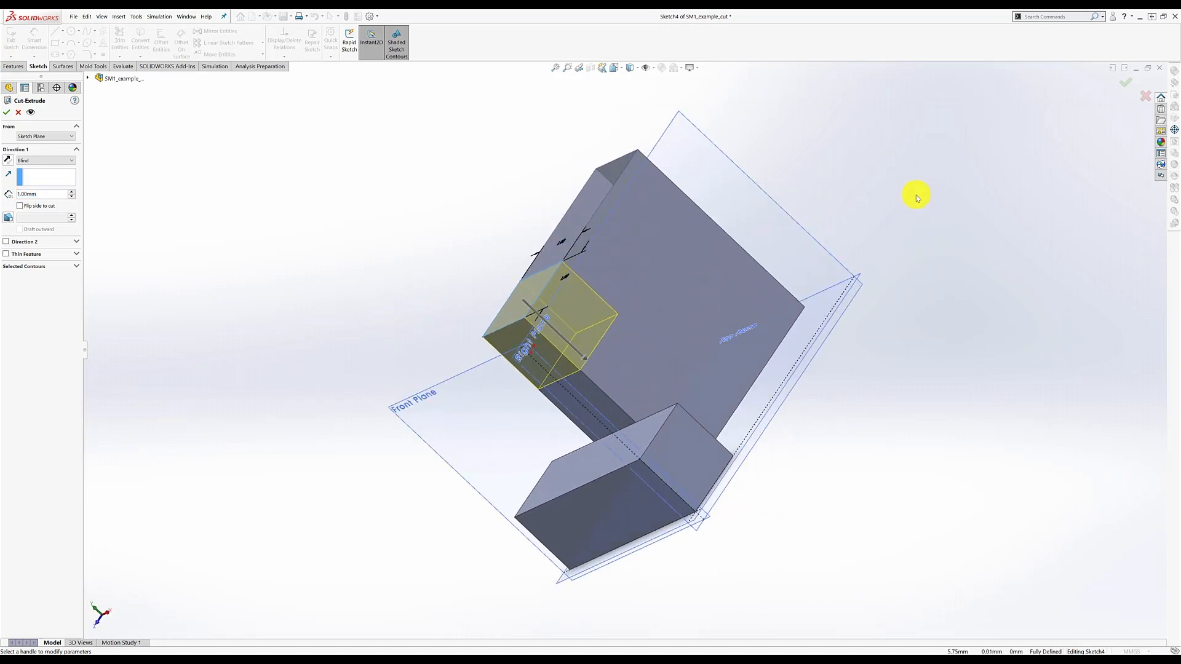
pyautogui.click(1129, 77)
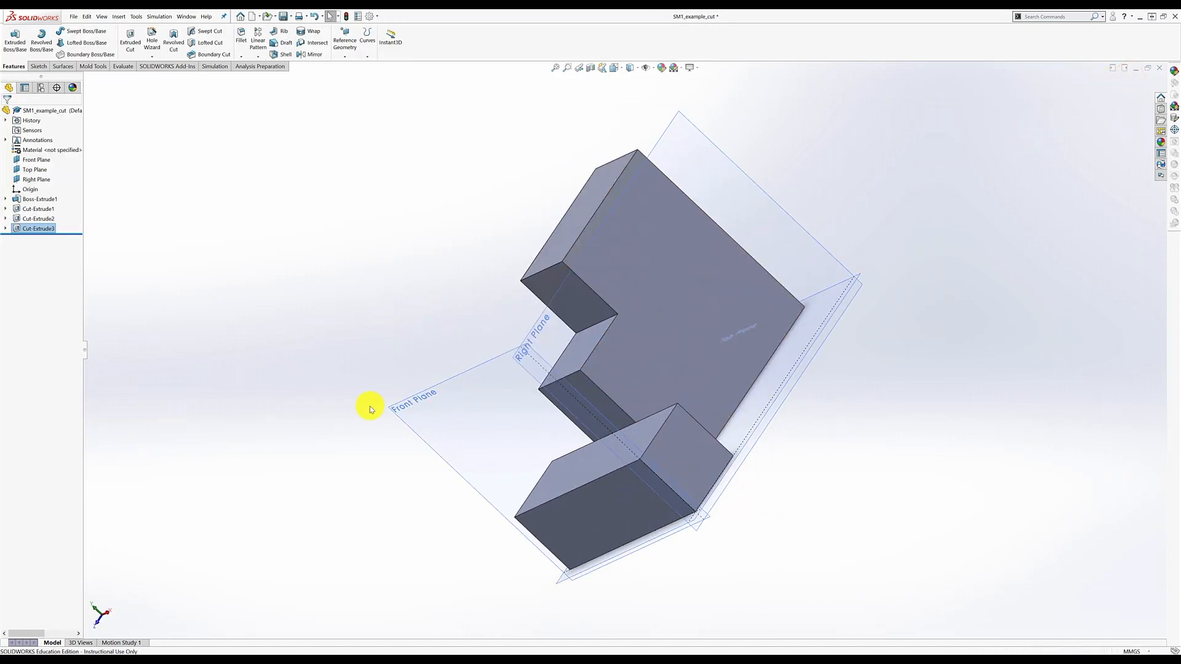
pyautogui.moveTo(458, 430); pyautogui.dragTo(740, 351, button='middle')
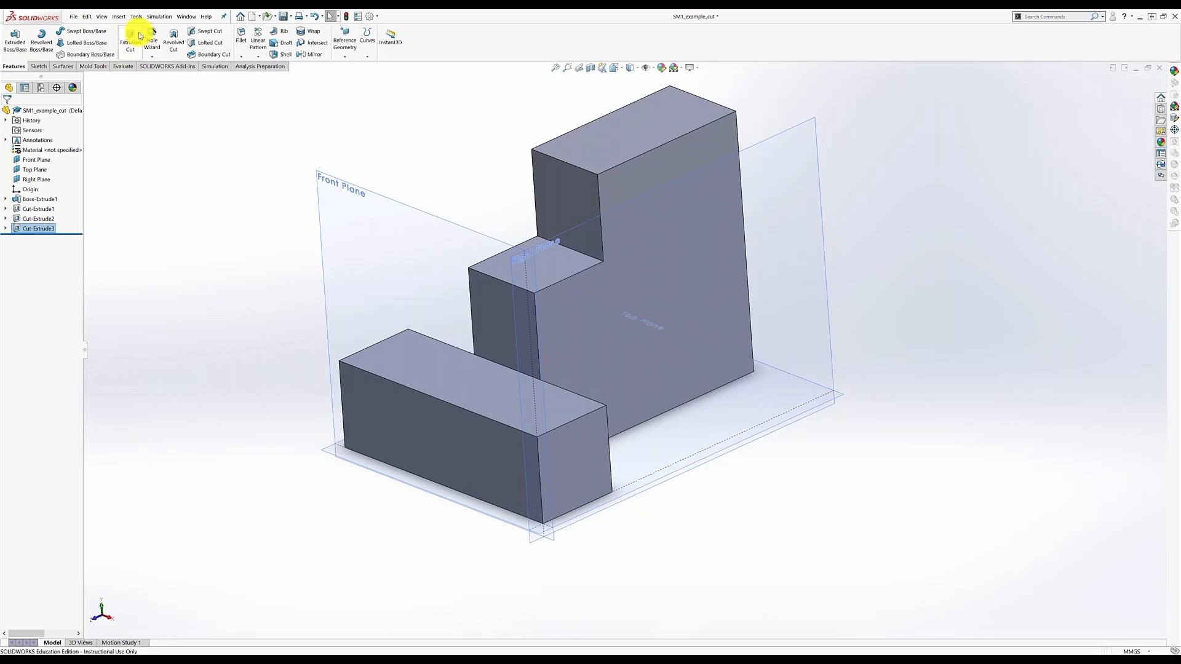
# - Start a new cut on the tall block's top face and draw a corner rectangle across its middle
pyautogui.click(131, 40)
pyautogui.click(595, 149)
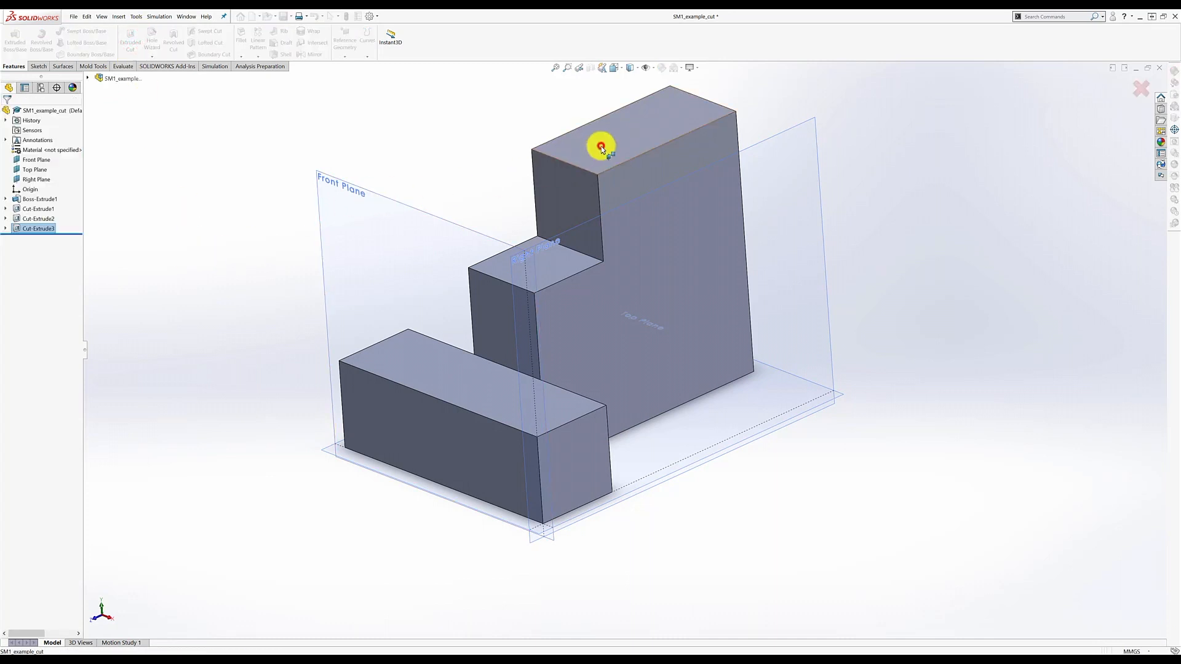
pyautogui.rightClick(39, 238)
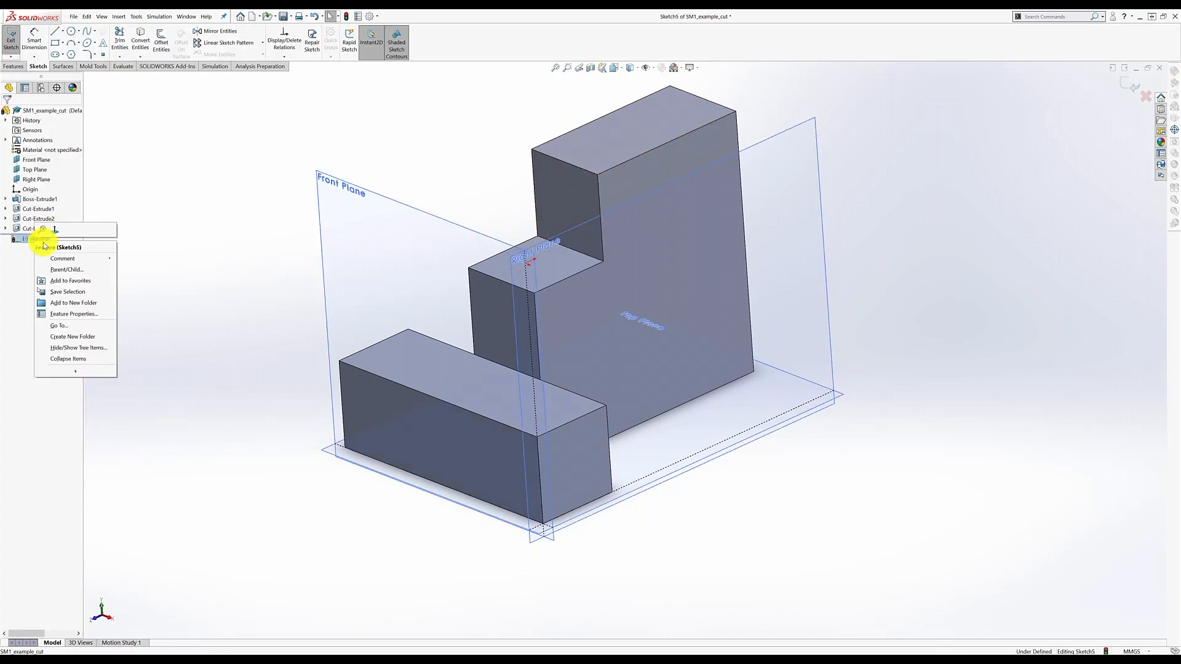
pyautogui.click(56, 234)
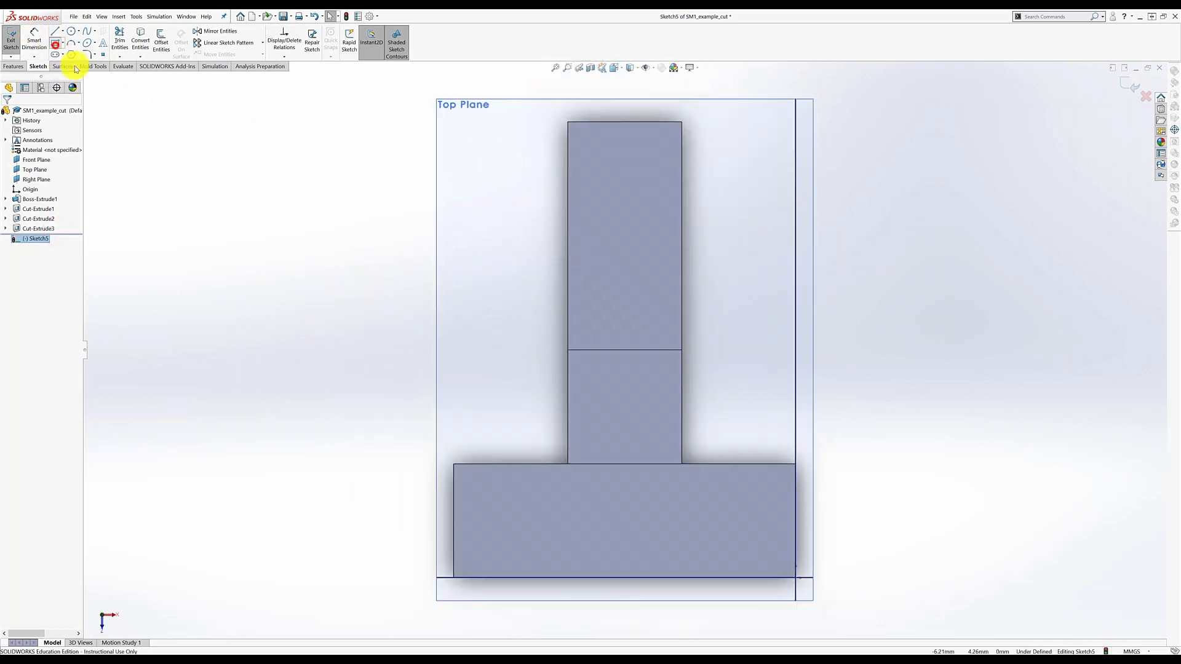
pyautogui.click(56, 43)
pyautogui.click(567, 349)
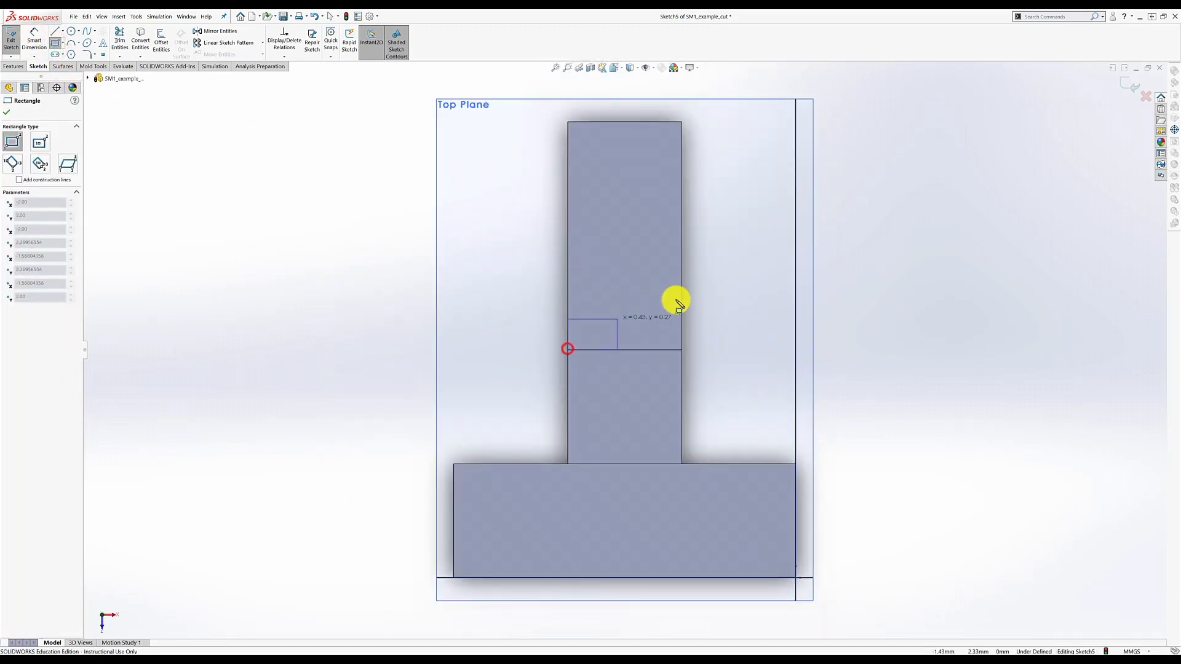
pyautogui.click(712, 229)
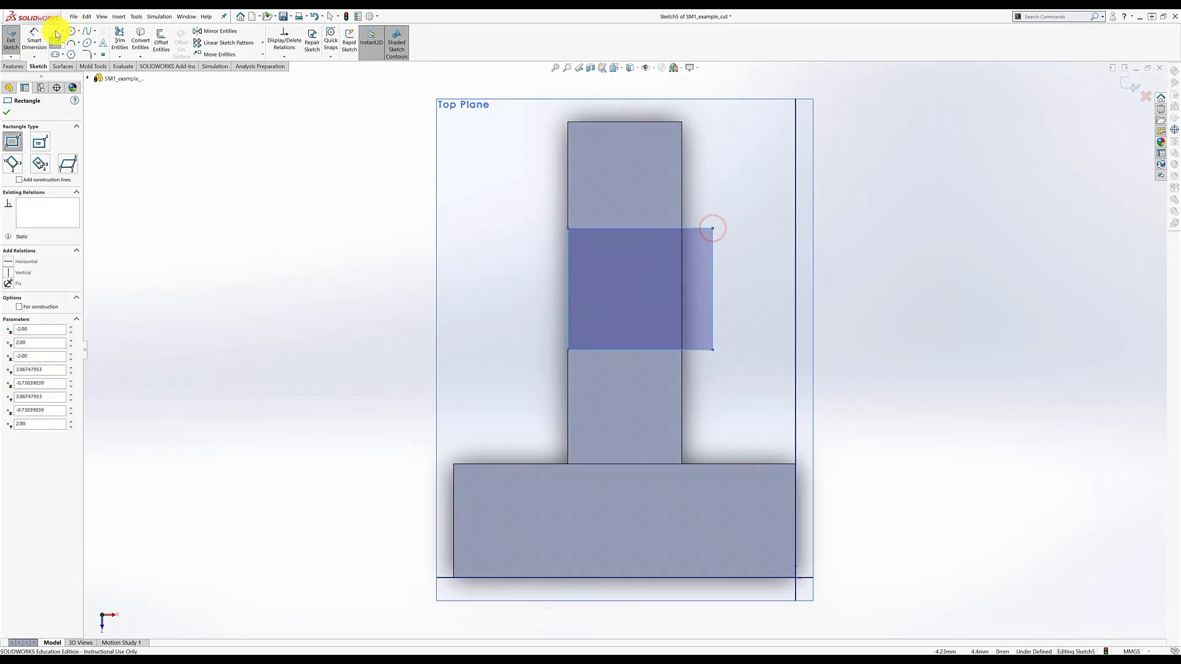
# - Dimension the rectangle's height and width to 1, then exit the sketch to preview the cut
pyautogui.click(33, 40)
pyautogui.click(711, 285)
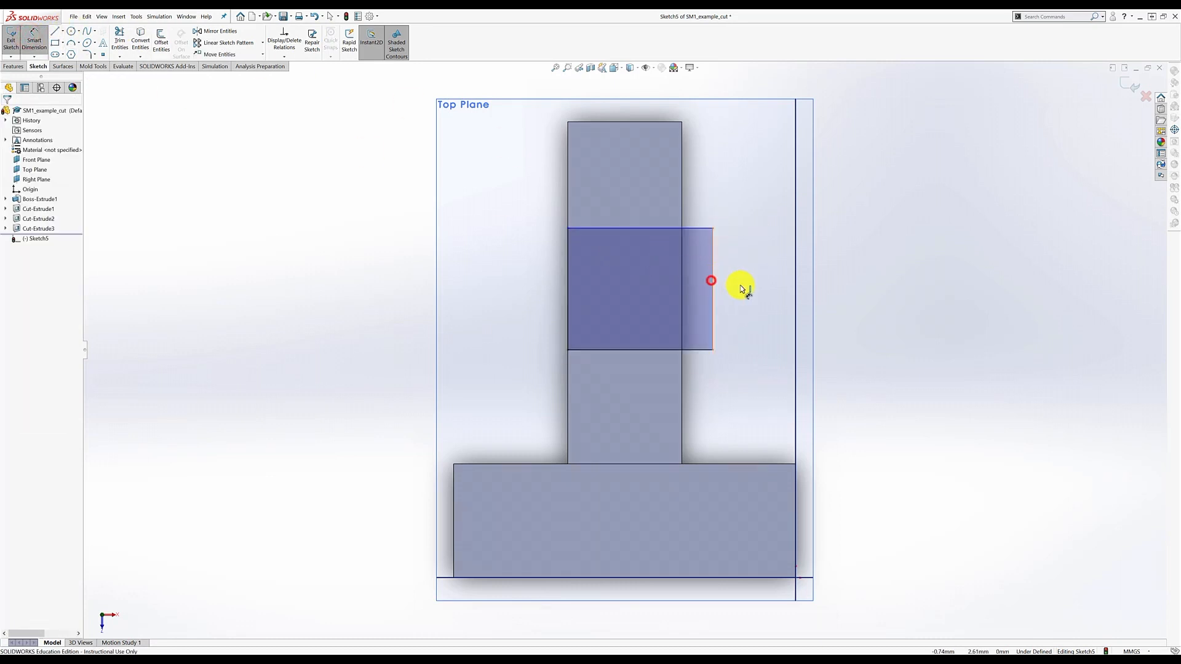
pyautogui.click(763, 295)
pyautogui.write('1.00mm')
pyautogui.press('Return')
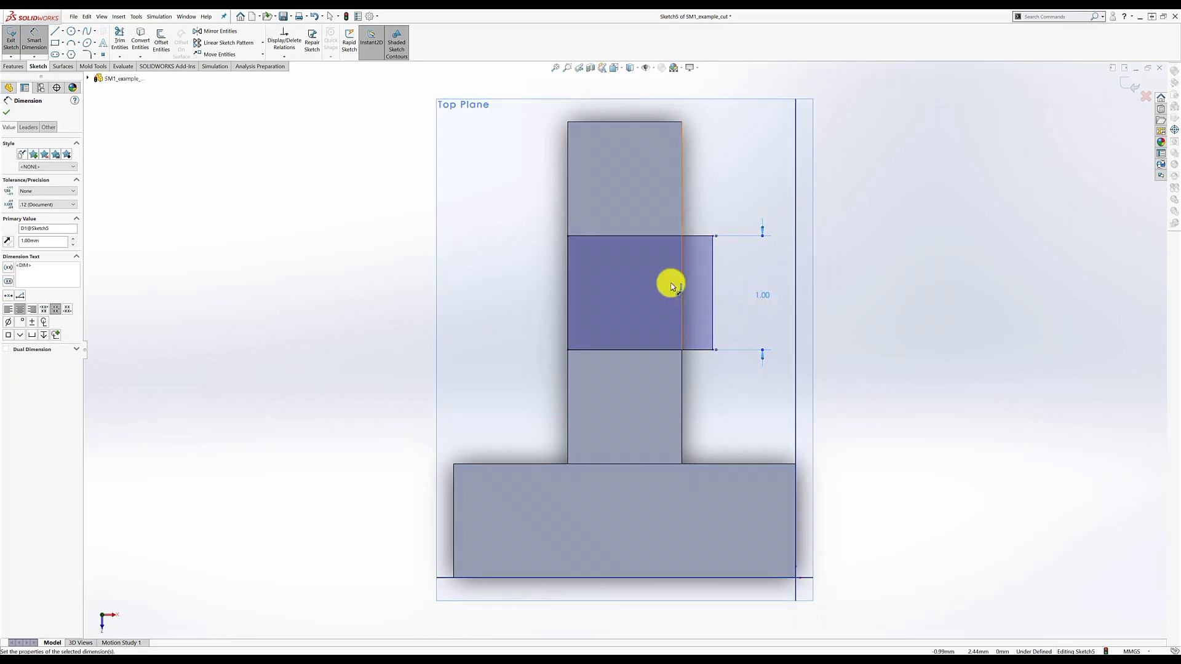
pyautogui.click(641, 237)
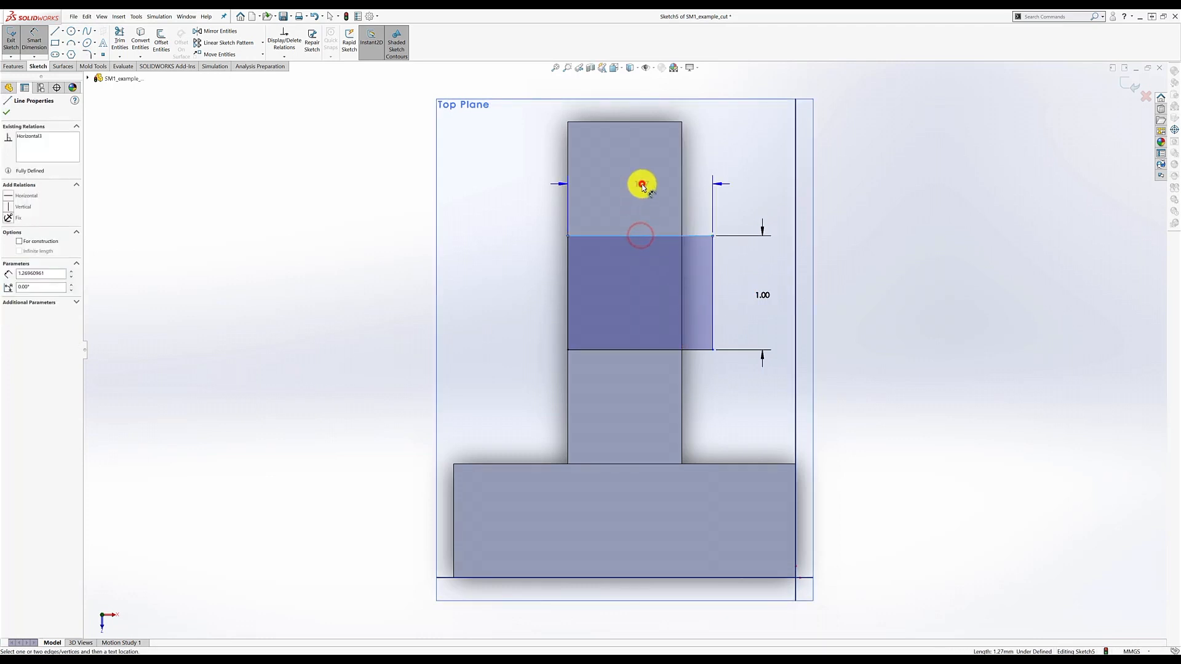
pyautogui.click(642, 187)
pyautogui.write('1.00mm')
pyautogui.press('Return')
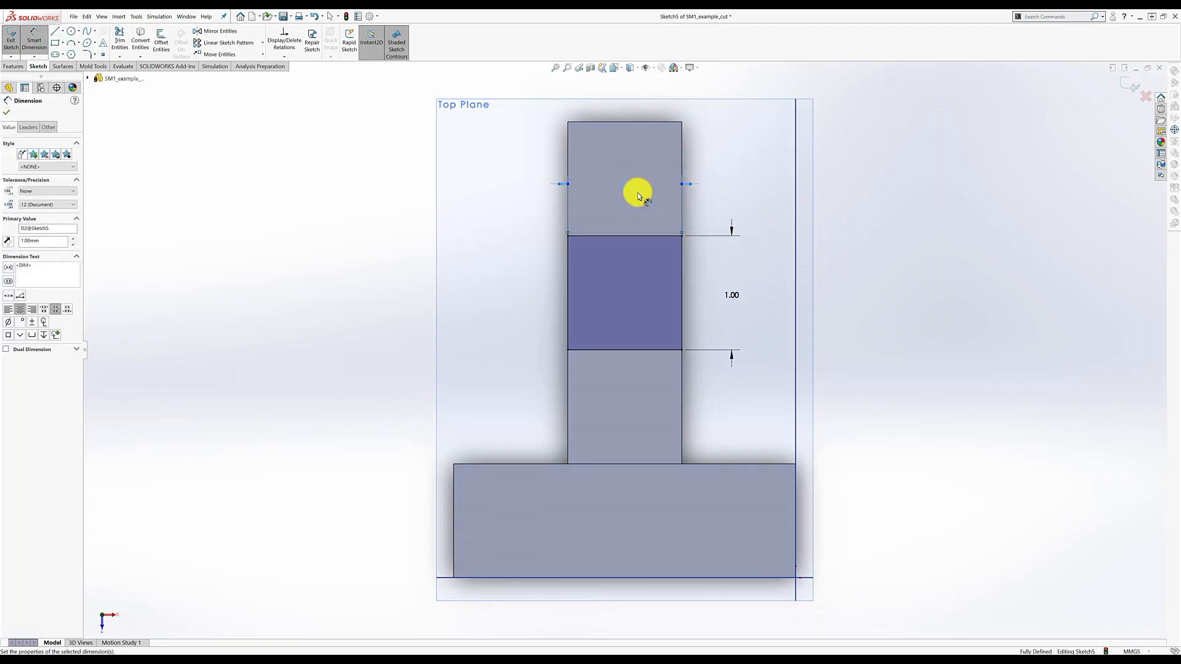
pyautogui.click(1126, 85)
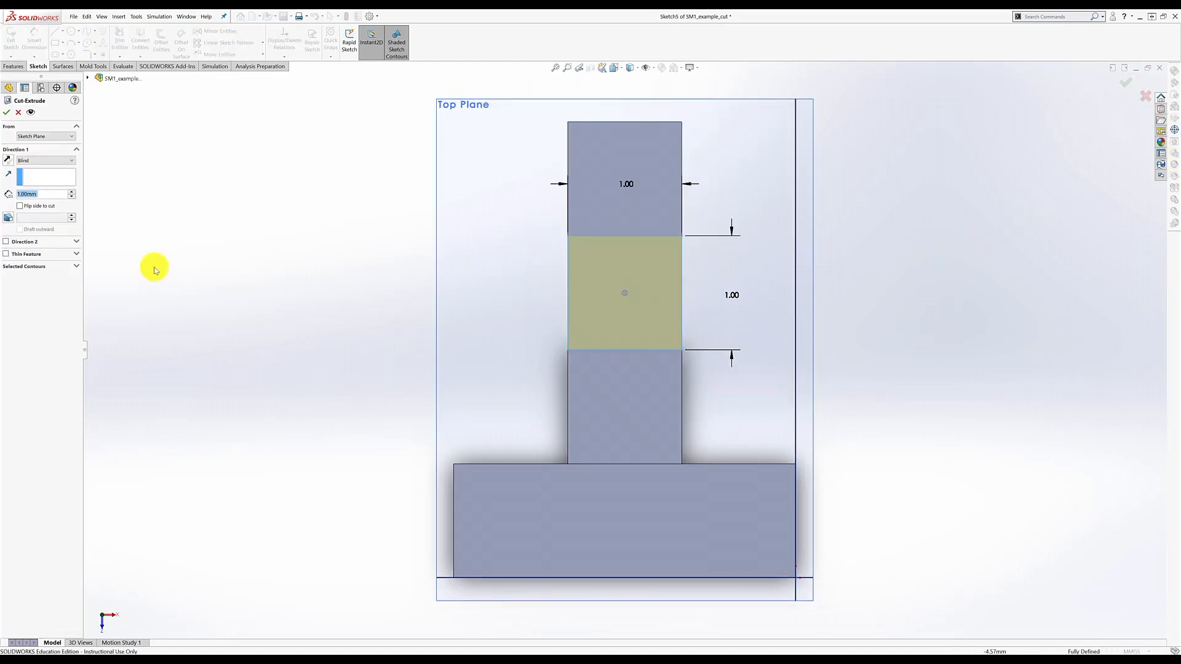
# - Set the Cut-Extrude blind depth to 2 mm and accept it to create Cut-Extrude4
pyautogui.click(21, 195)
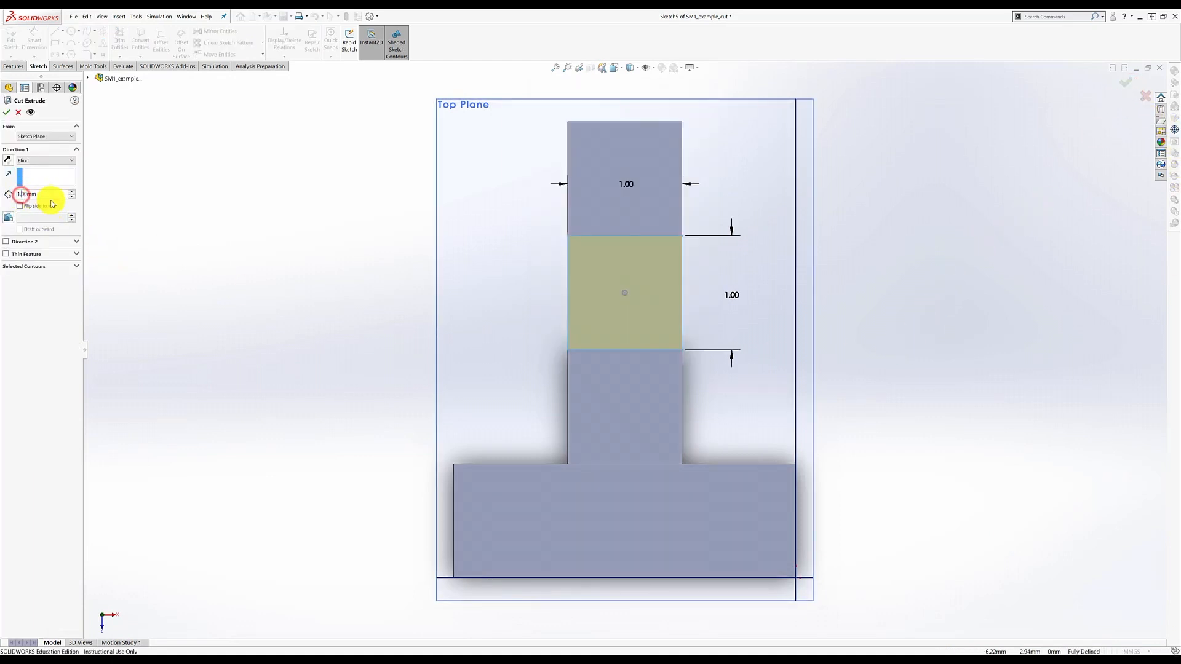
pyautogui.press('BackSpace')
pyautogui.write('2')
pyautogui.press('Return')
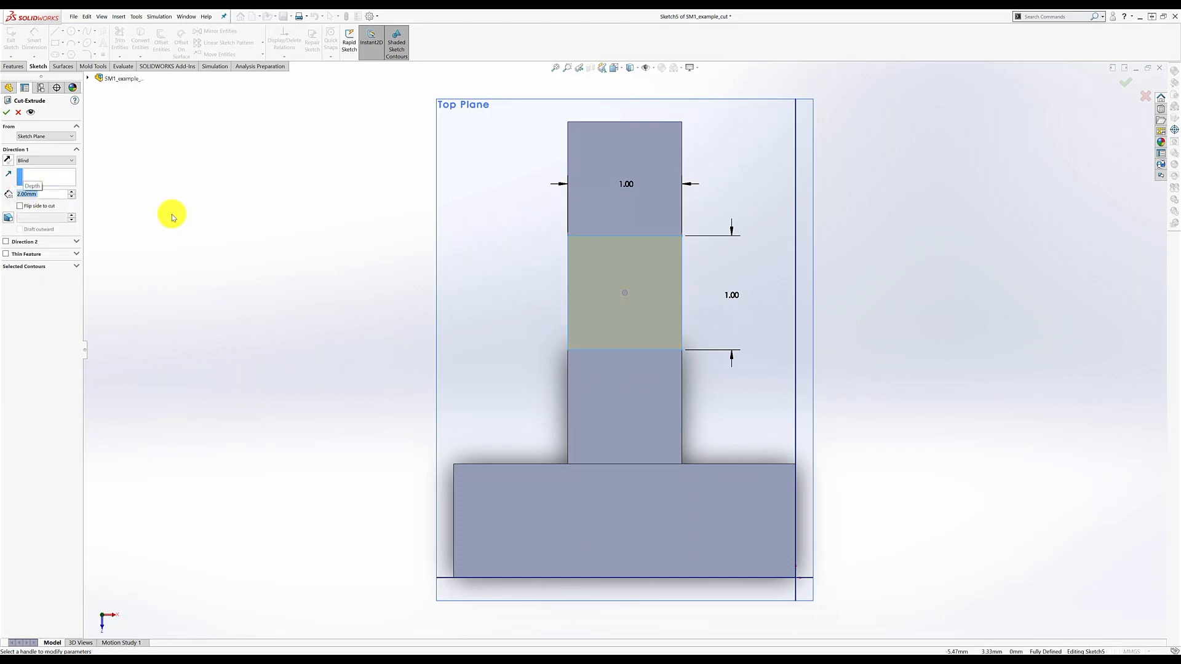
pyautogui.scroll(2, 282, 326)
pyautogui.moveTo(321, 337); pyautogui.dragTo(232, 258, button='middle')
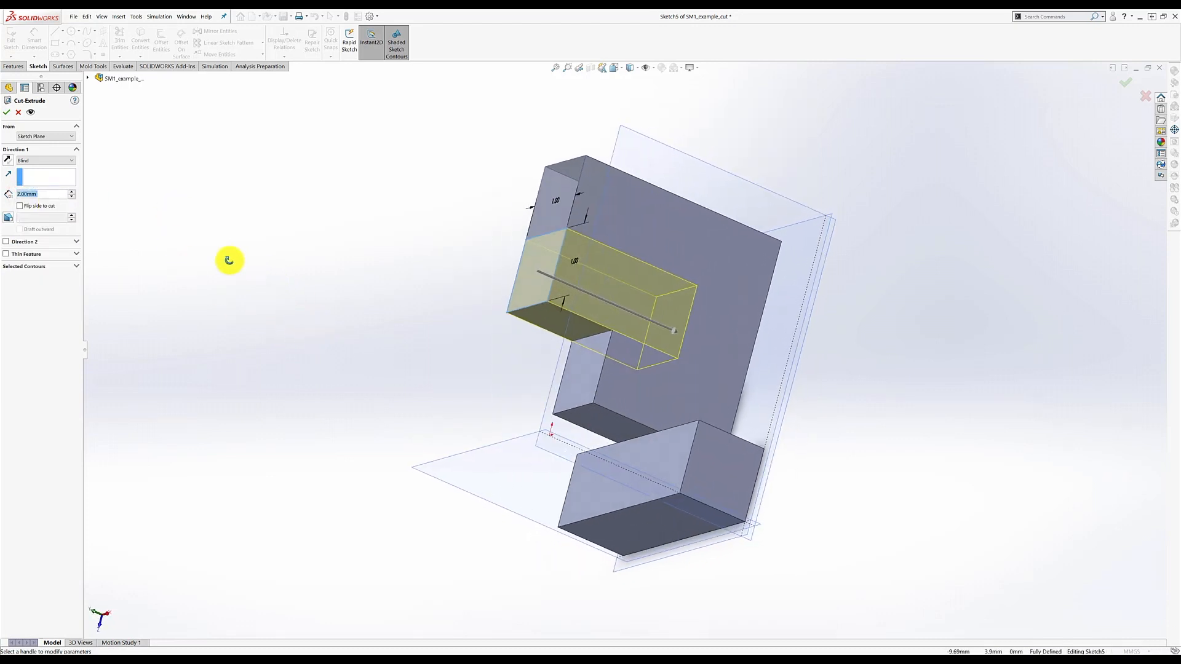
pyautogui.click(1121, 88)
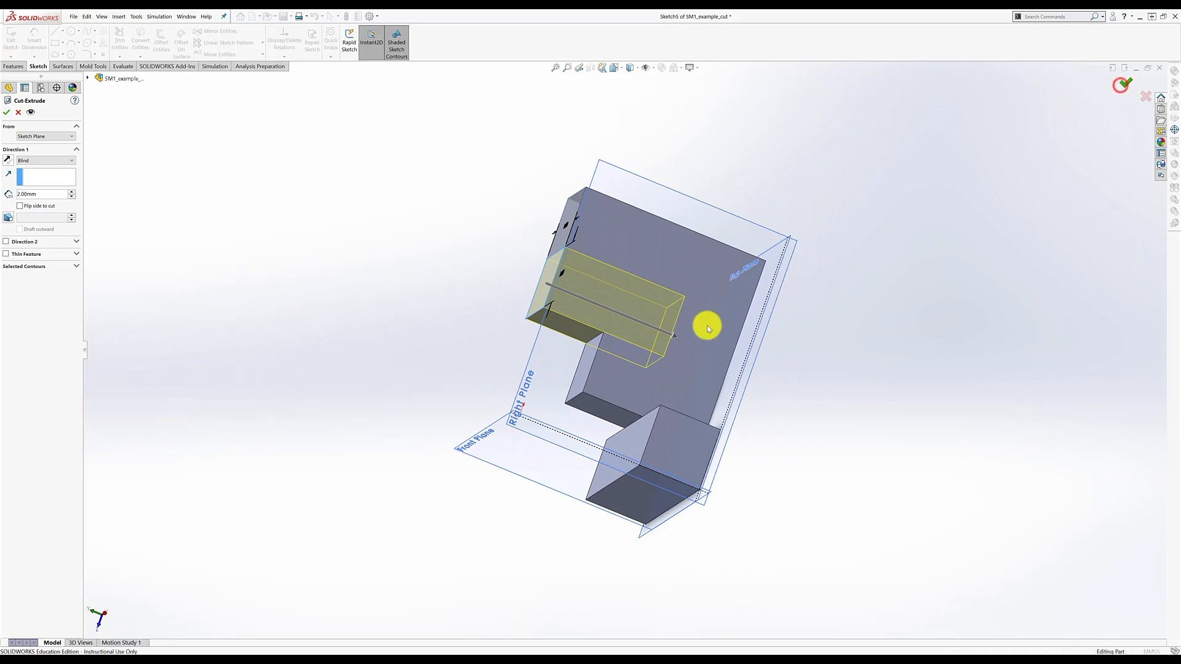
pyautogui.scroll(2, 615, 400)
pyautogui.moveTo(852, 436); pyautogui.dragTo(804, 258, button='middle')
pyautogui.scroll(-3, 653, 316)
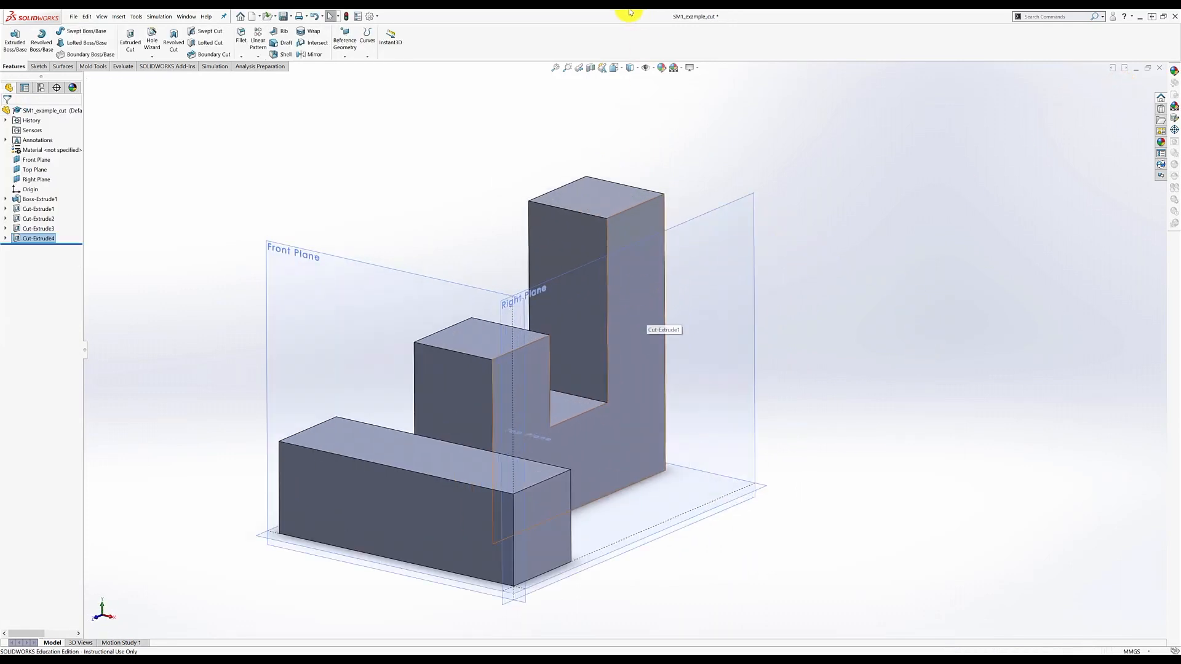
# - Switch to Isometric orientation, deselect Cut-Extrude4, hide the planes, and save with File > Save
pyautogui.click(614, 67)
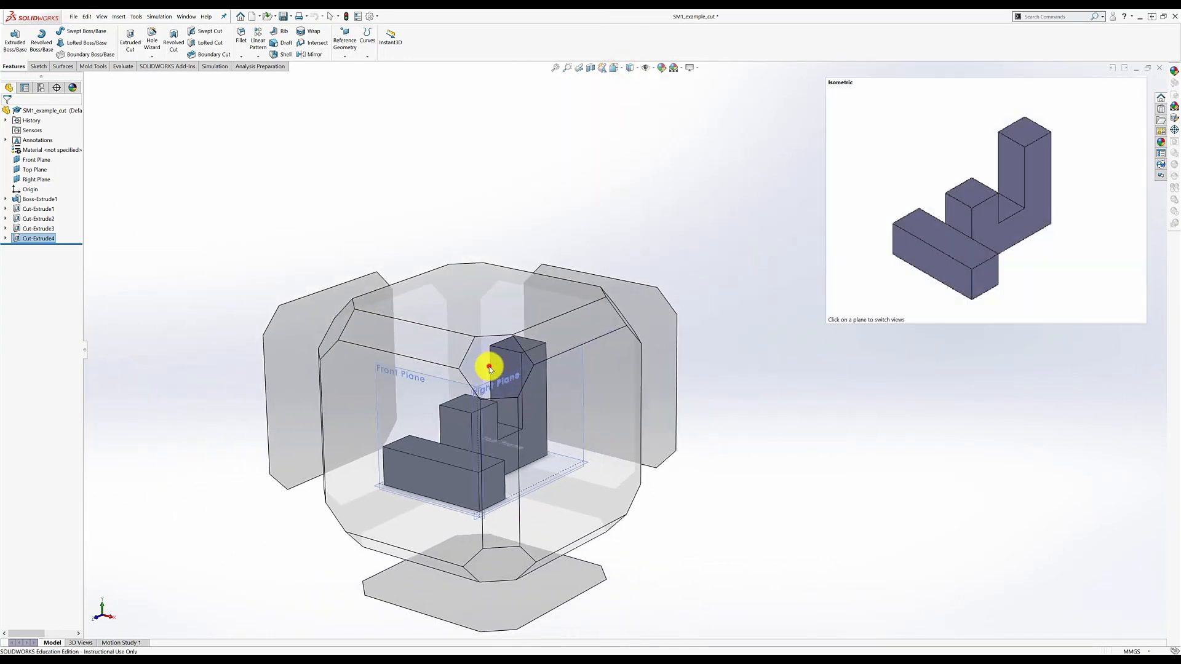
pyautogui.click(487, 363)
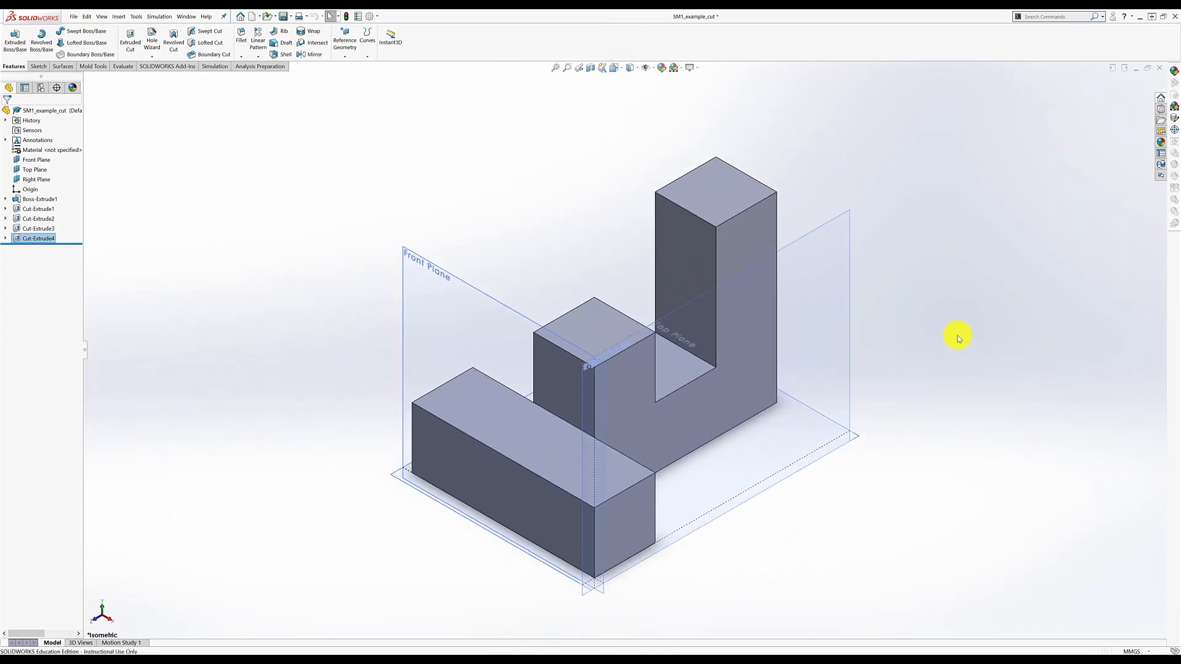
pyautogui.click(959, 338)
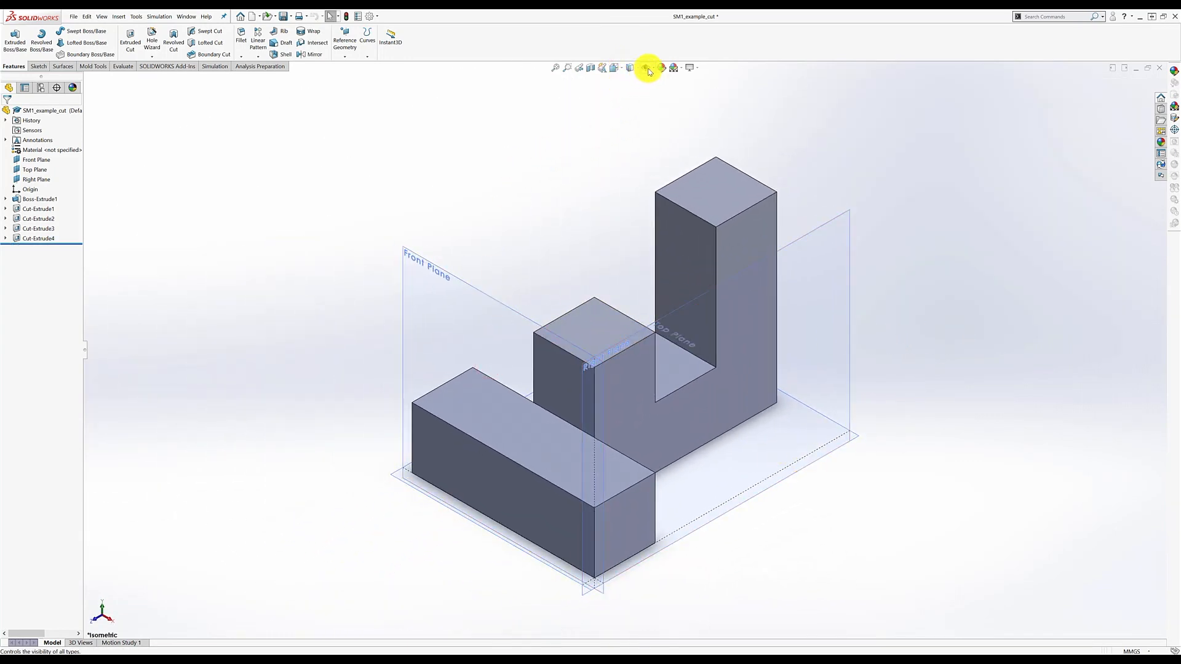
pyautogui.click(649, 72)
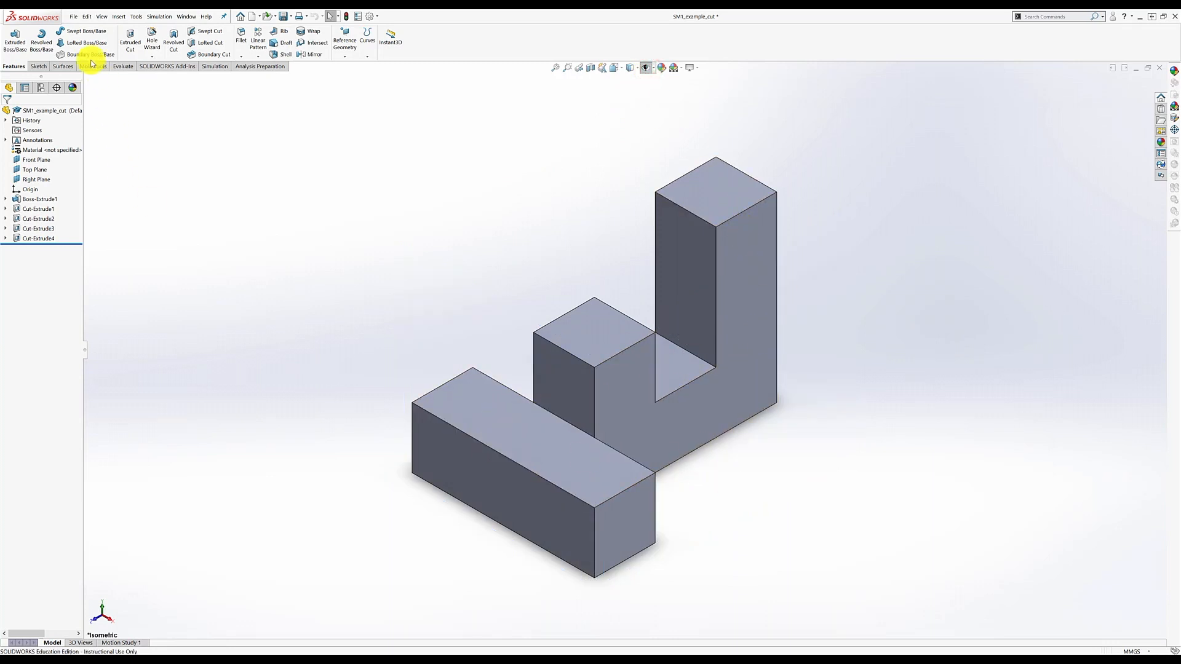
pyautogui.click(72, 17)
pyautogui.click(84, 117)
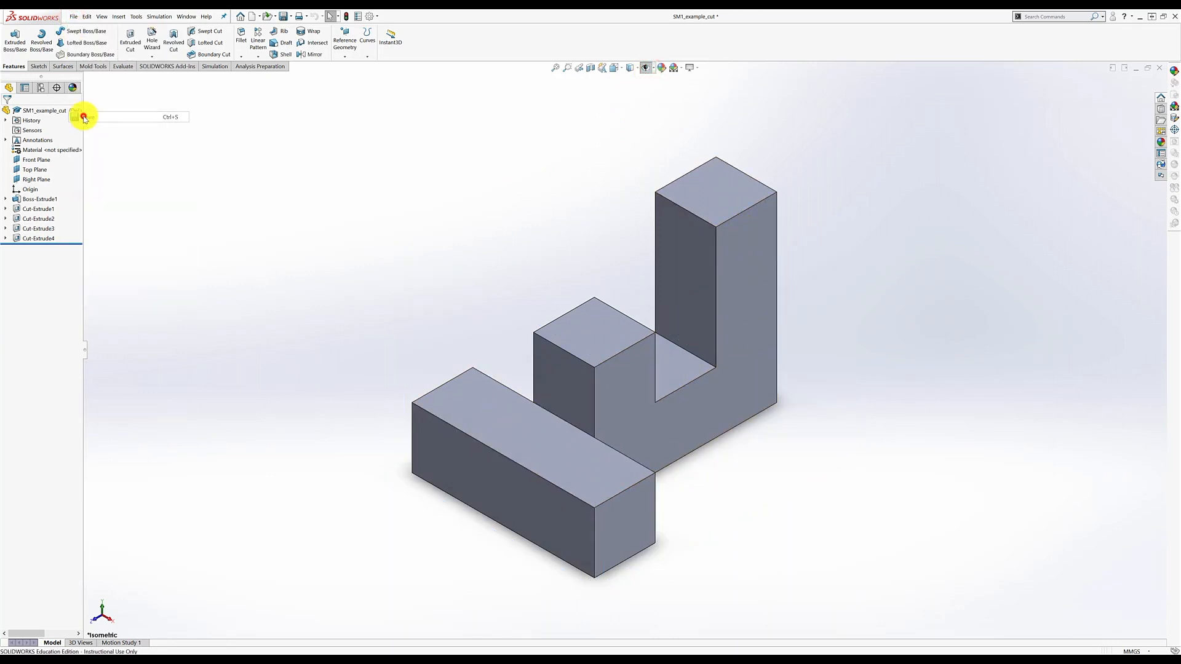